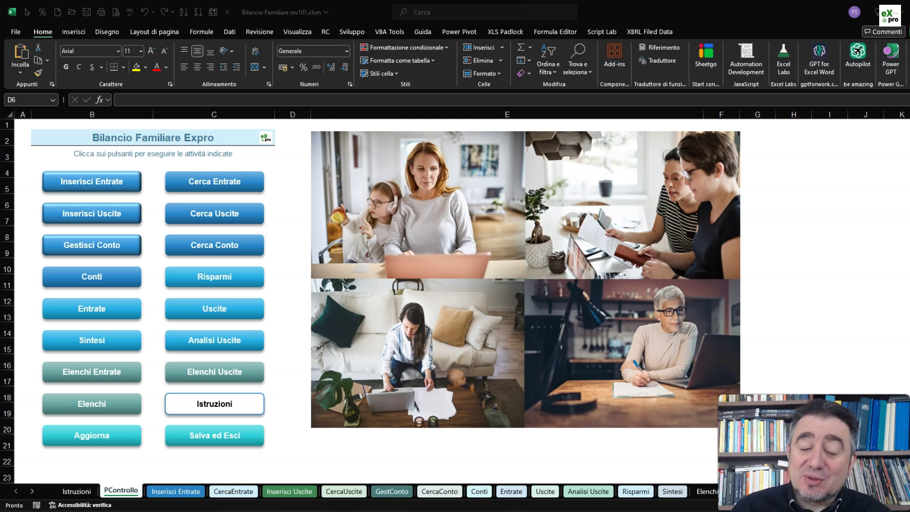
- Refresh all the pivot summary tables and dismiss the AGGIORNAMENTO PIVOT completion message
click(80, 398)
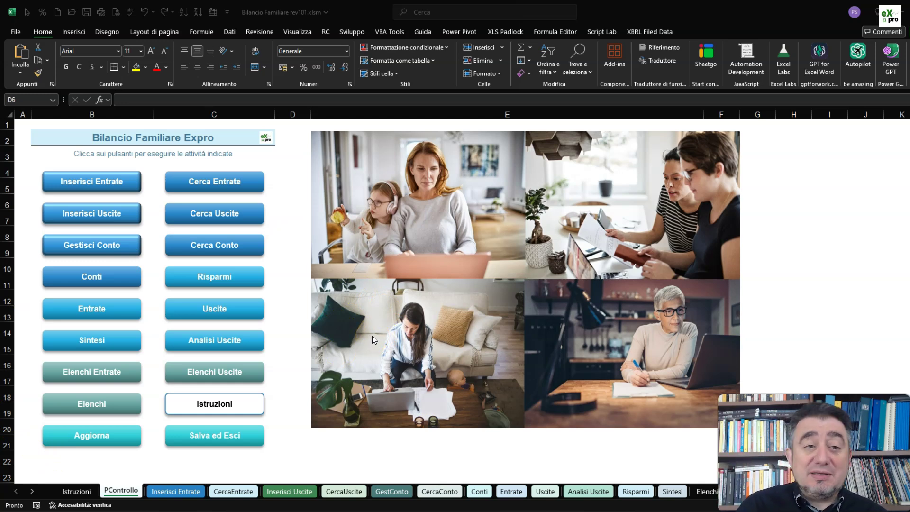
click(112, 173)
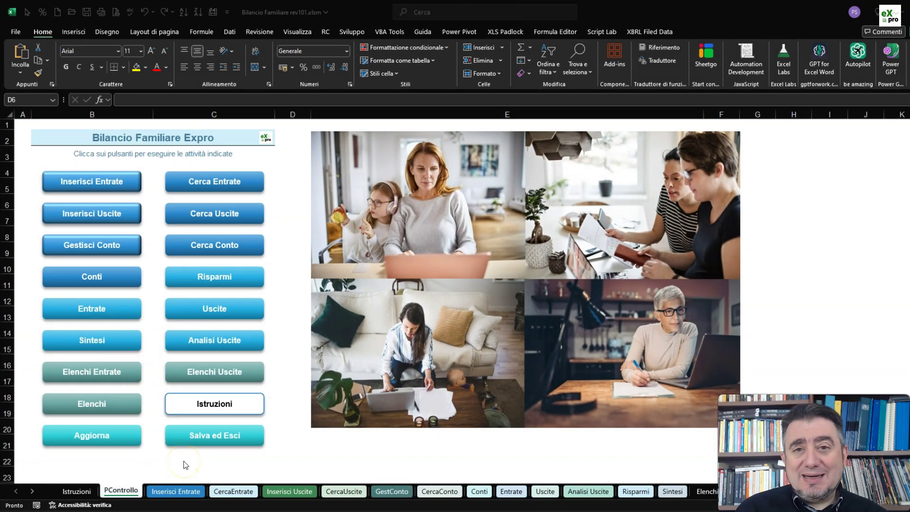
click(105, 441)
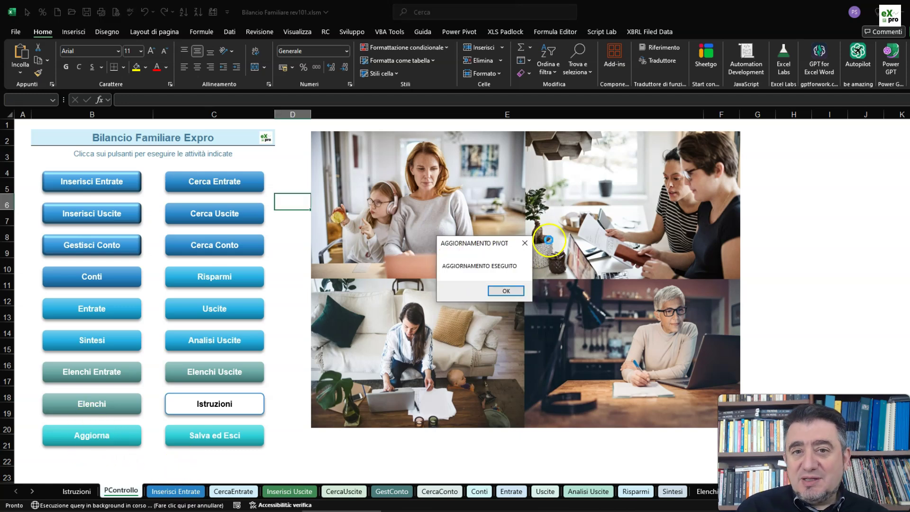
click(508, 291)
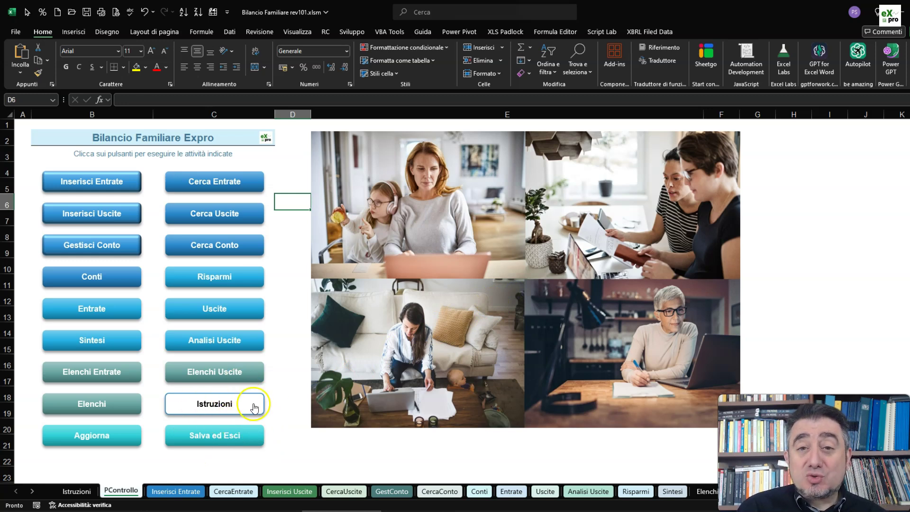
- Show the control panel instructions and scroll down through them
click(235, 407)
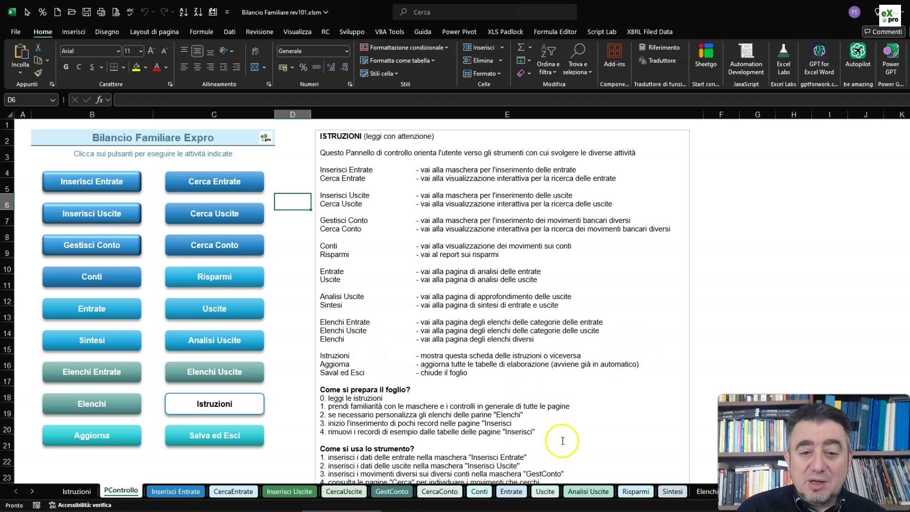
scroll(544, 400, down, 1)
scroll(544, 400, down, 2)
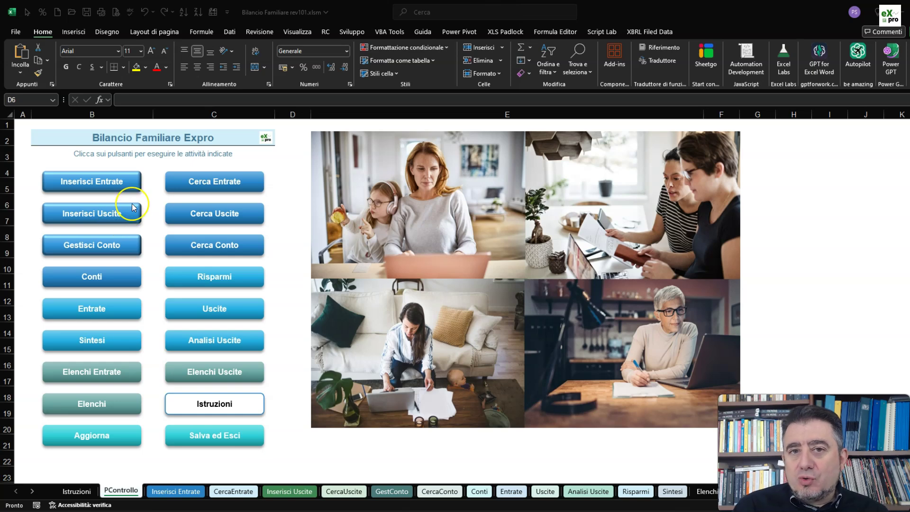
- Go to the Inserisci Entrate sheet, select a sample income record, and clear the form with Pulisci
click(106, 180)
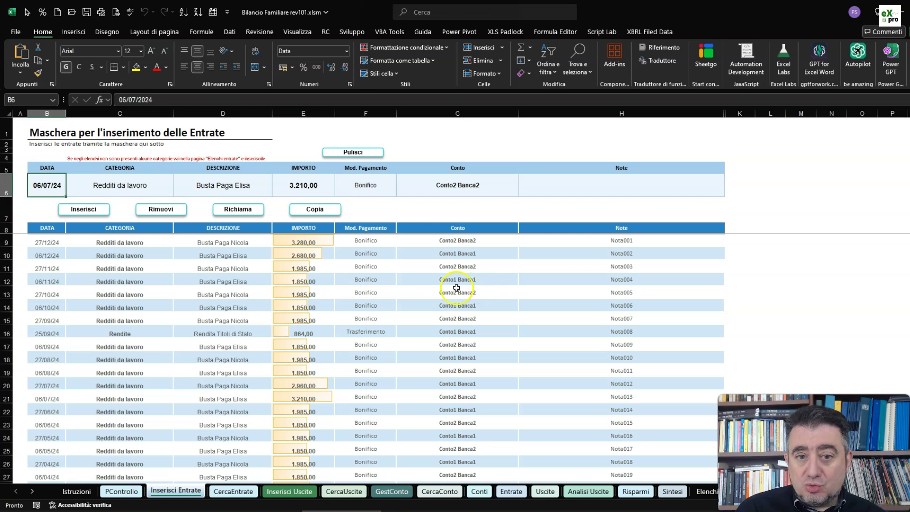
click(249, 289)
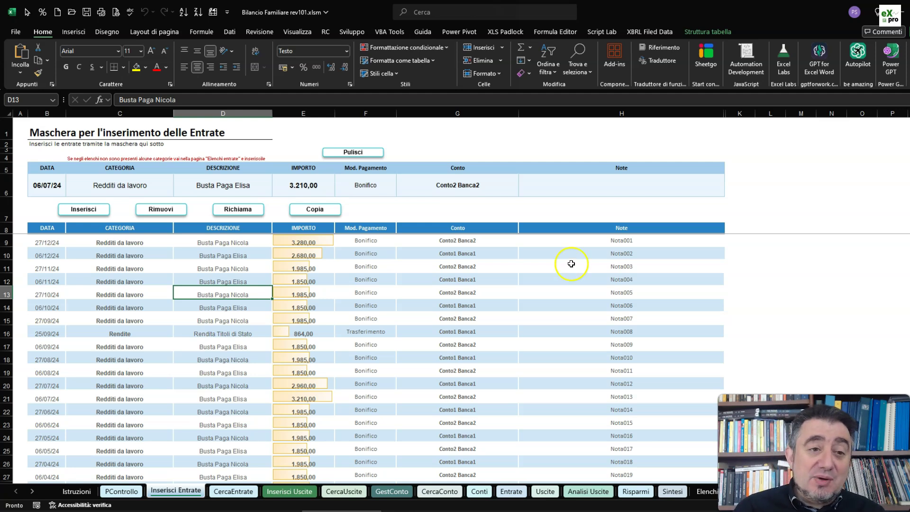
click(355, 153)
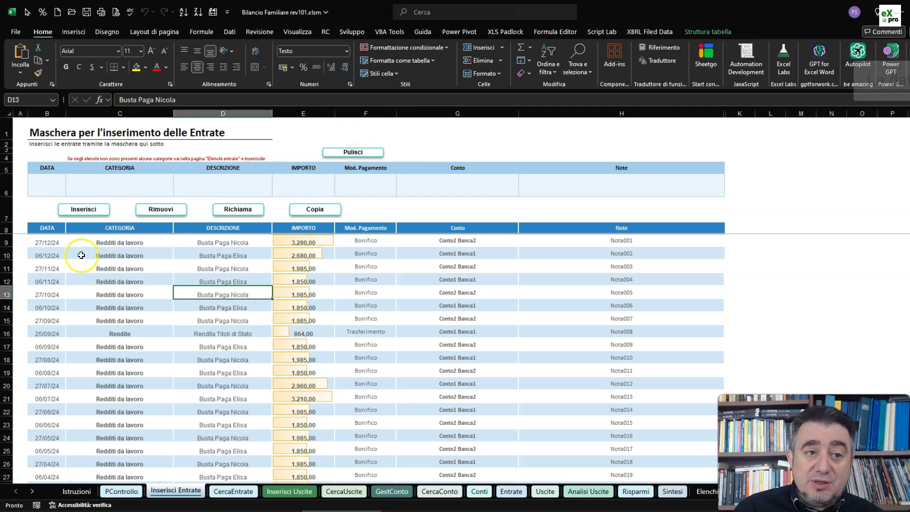
- Enter date 08/08/24, category Redditi da lavoro and the first salary description
click(49, 184)
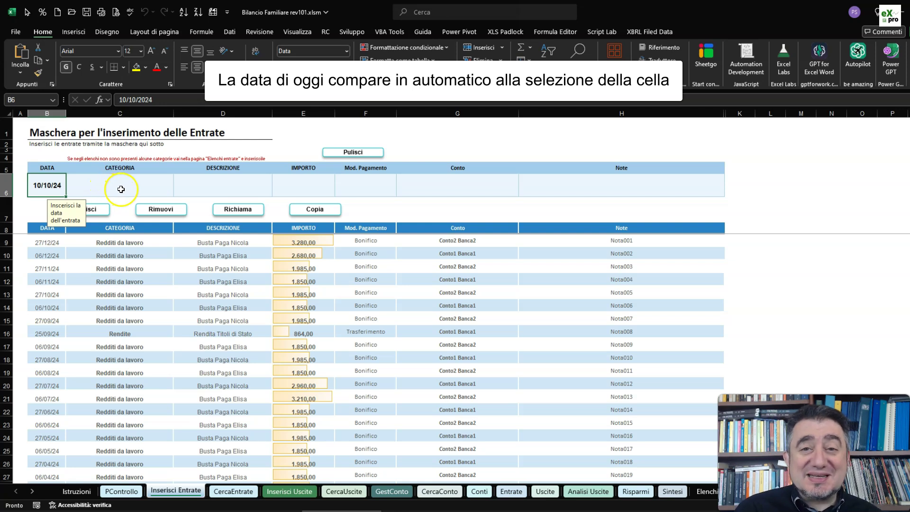
double_click(56, 179)
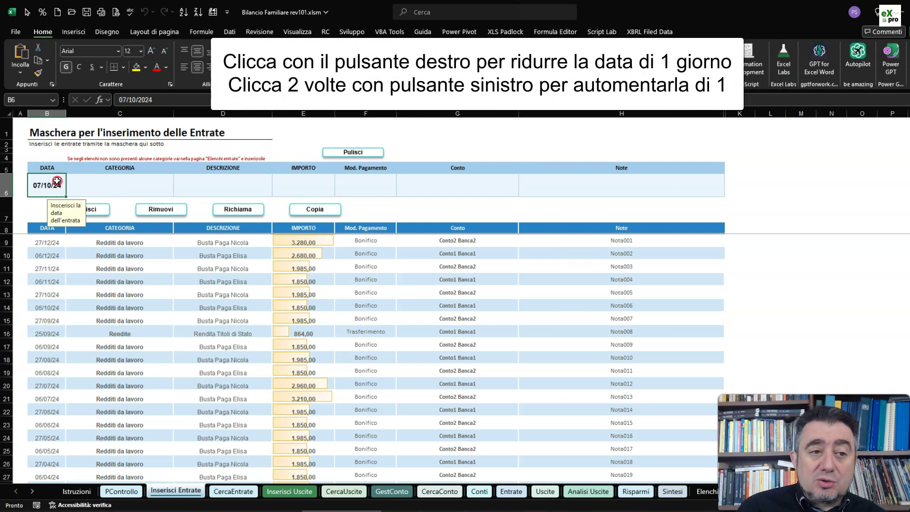
double_click(57, 182)
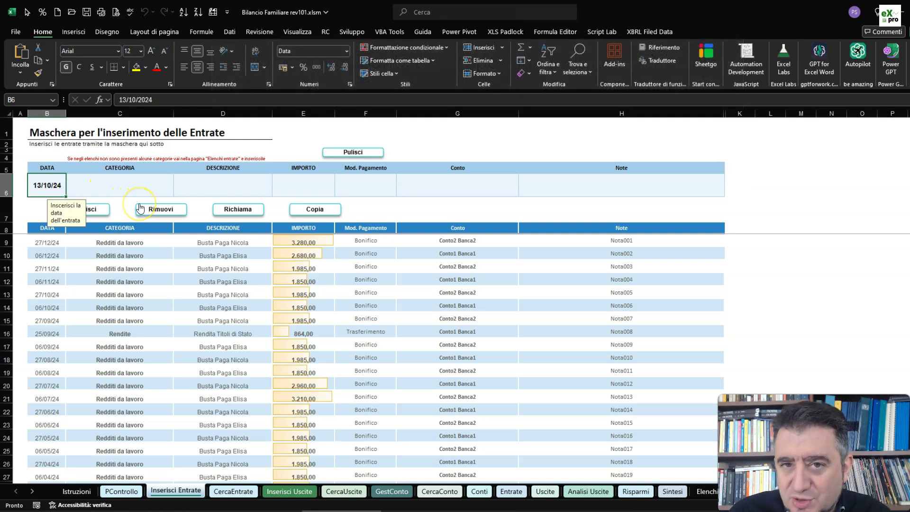
click(142, 209)
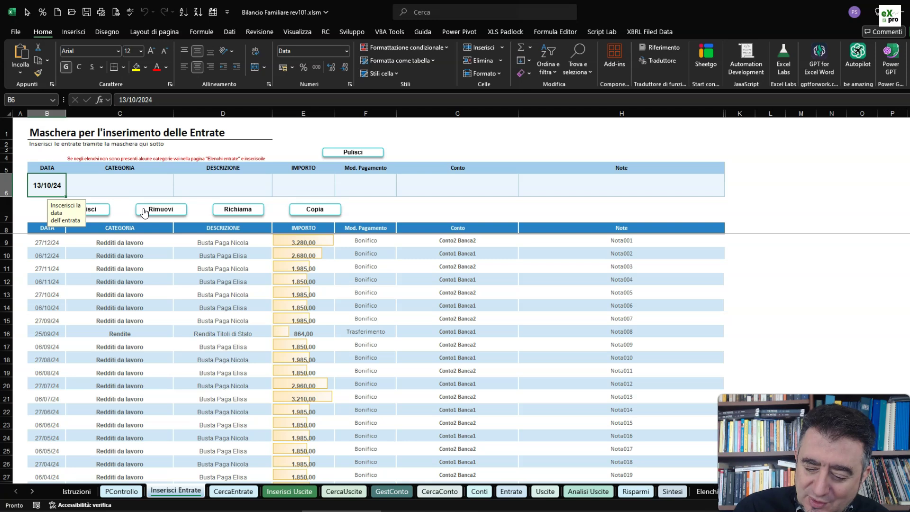
text(08/08/2)
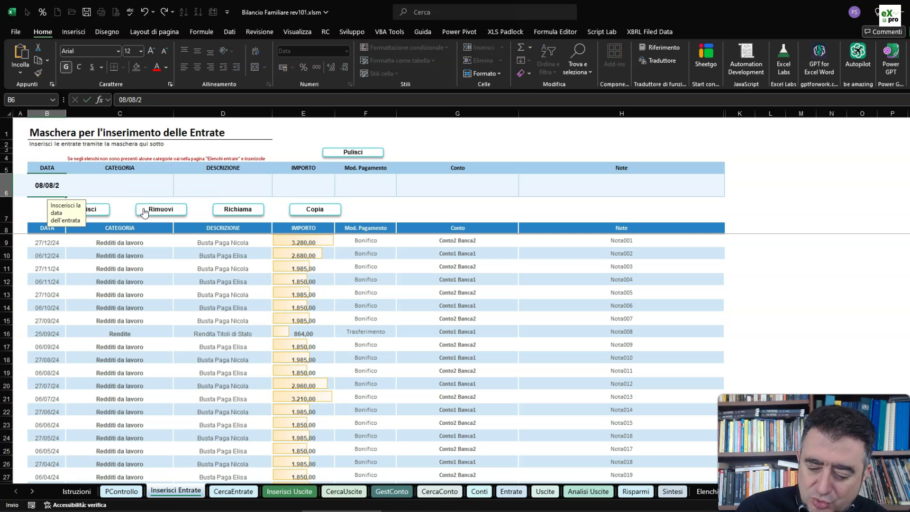
text(4)
key(Tab)
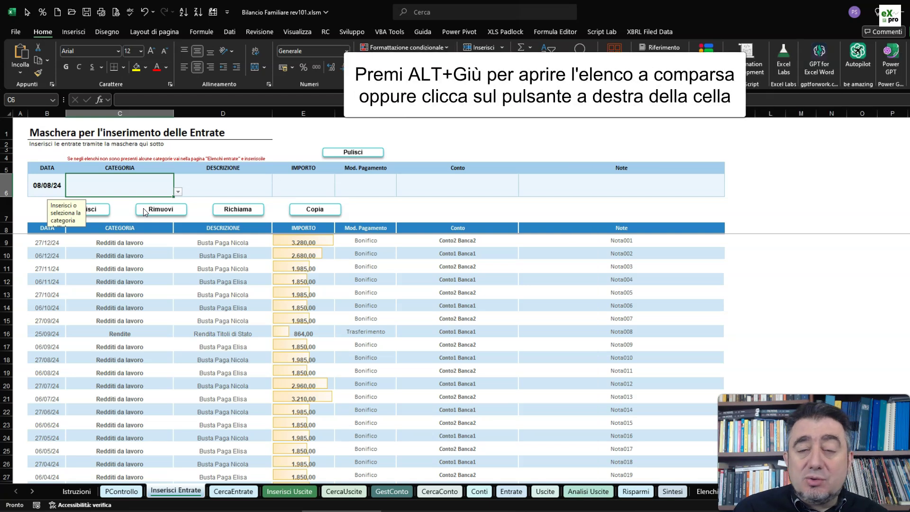
key(alt+Down)
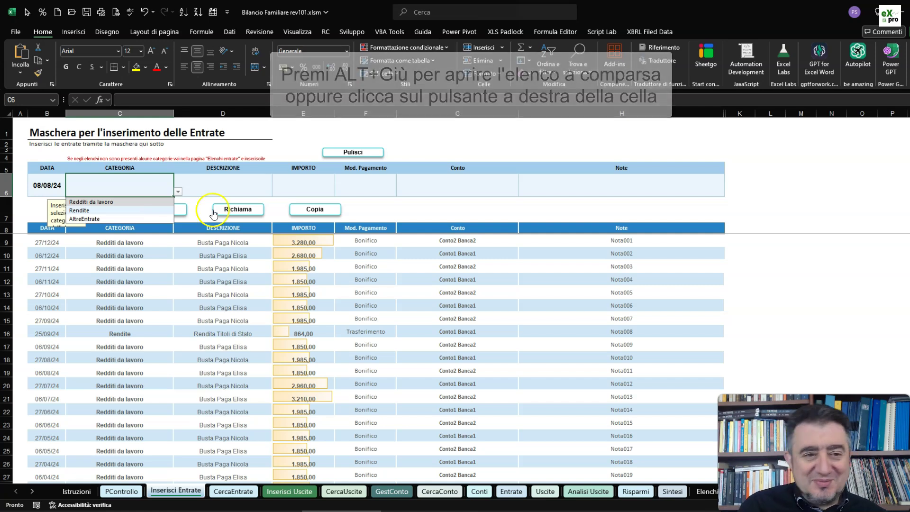
click(118, 202)
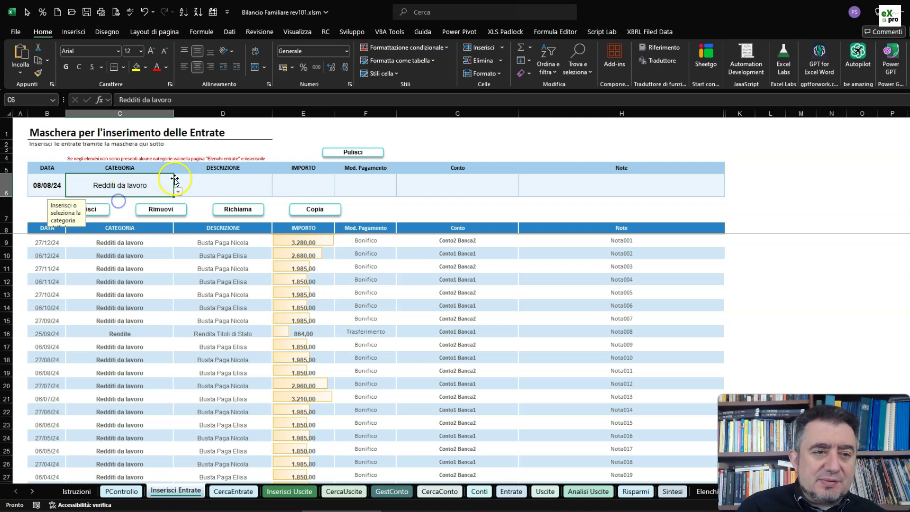
click(235, 185)
click(278, 194)
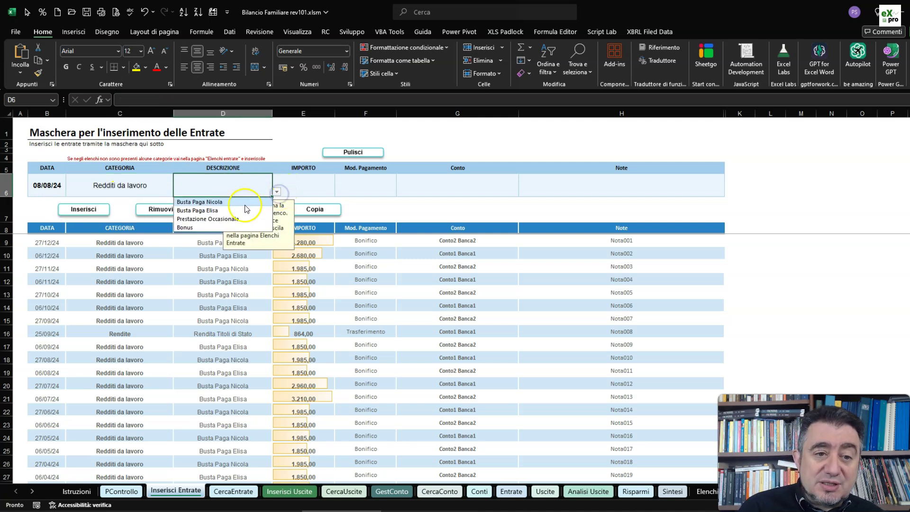
click(221, 203)
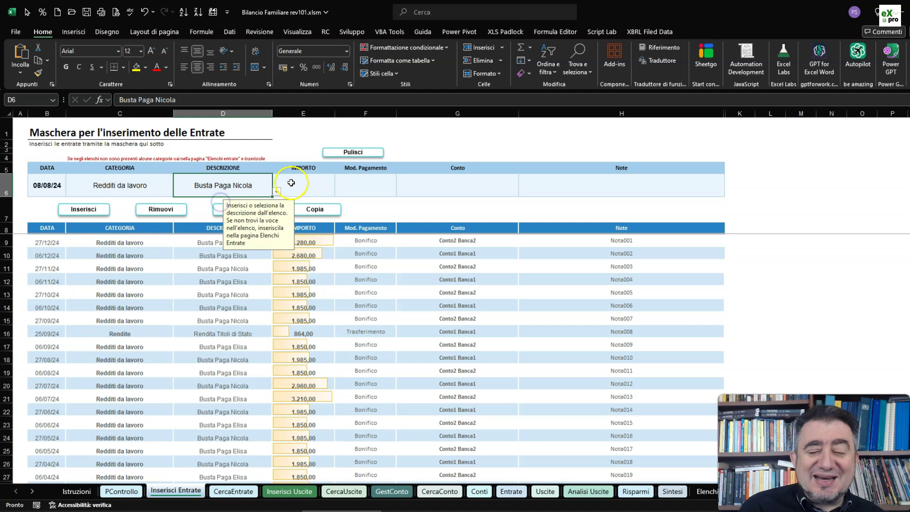
click(316, 187)
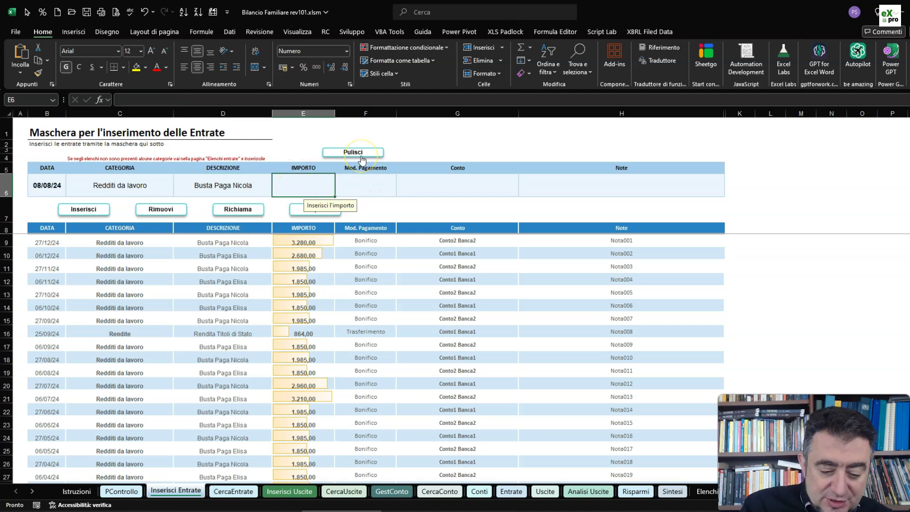
- Enter amount 2.400,00, payment method Bonifico and account Conto1 Banca1
text(2.400)
key(Tab)
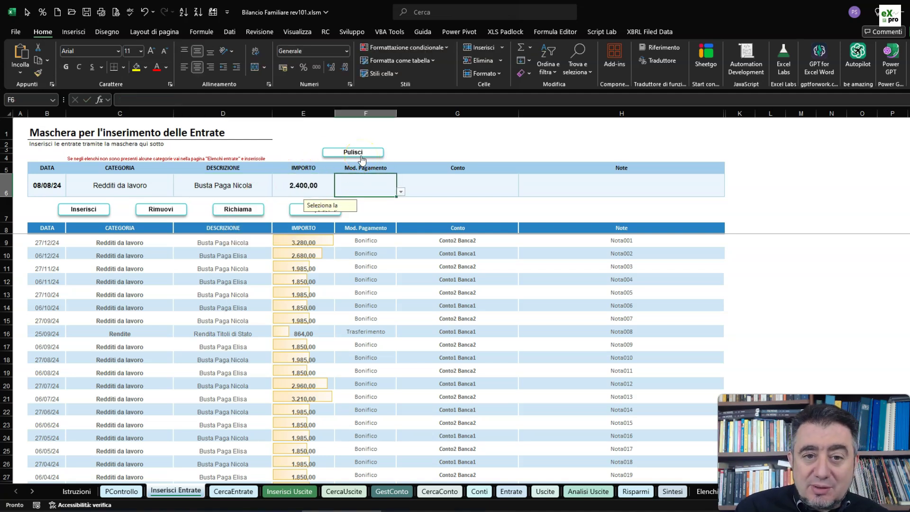
key(alt+Down)
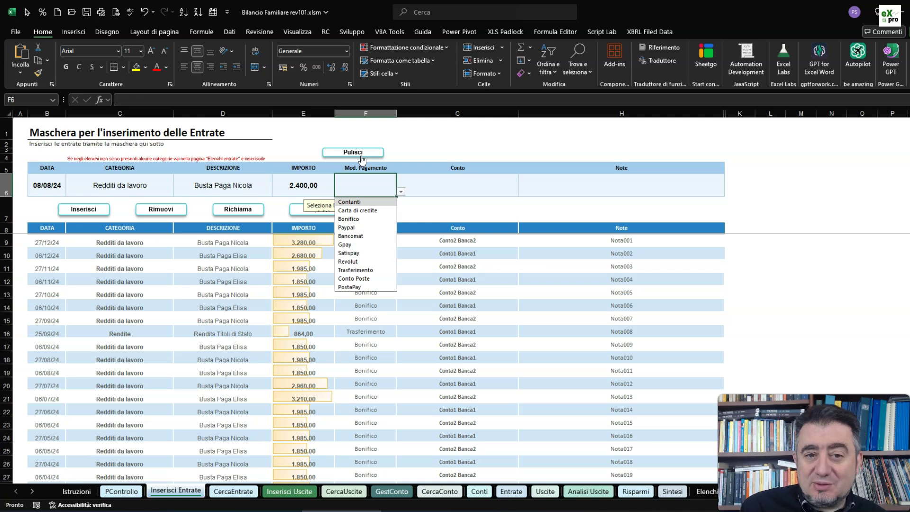
key(Down)
key(Down)
key(Return)
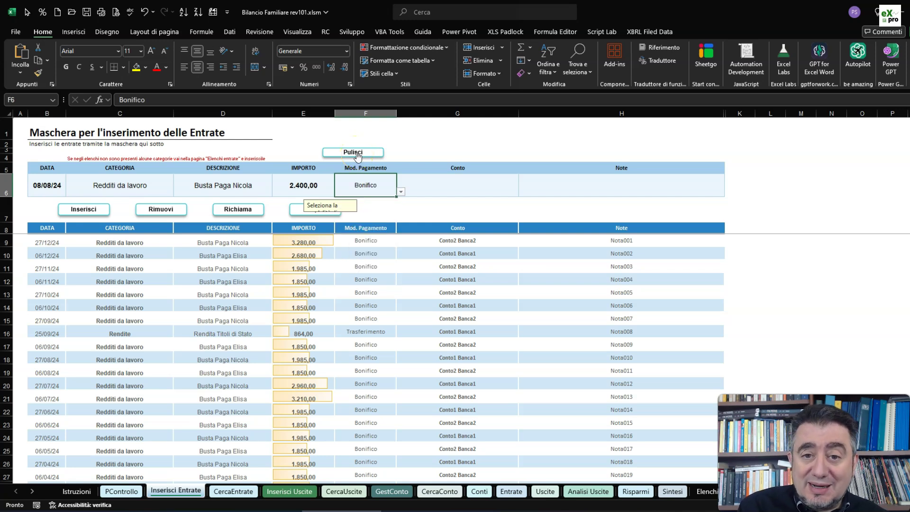
key(Tab)
key(alt+Down)
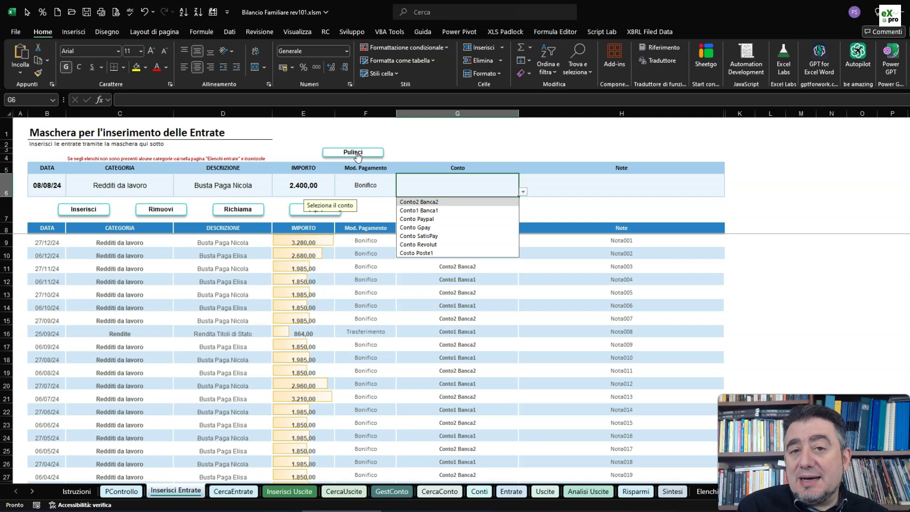
key(Down)
key(Return)
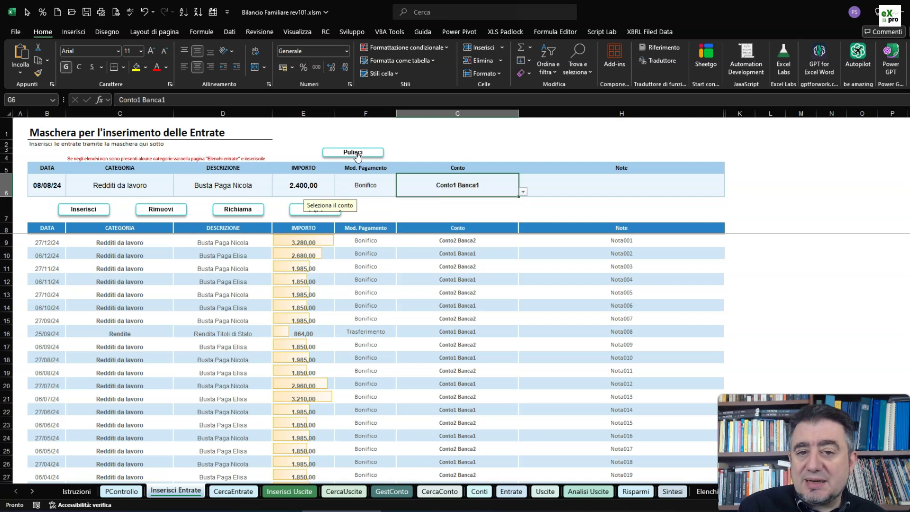
key(Tab)
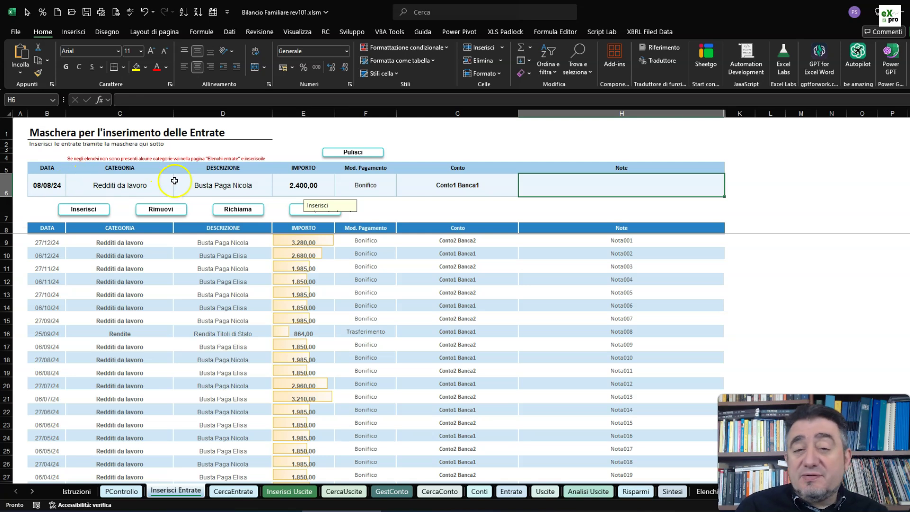
- Insert the 08/08/24 salary into the income table, select its new row, and request removal
click(101, 210)
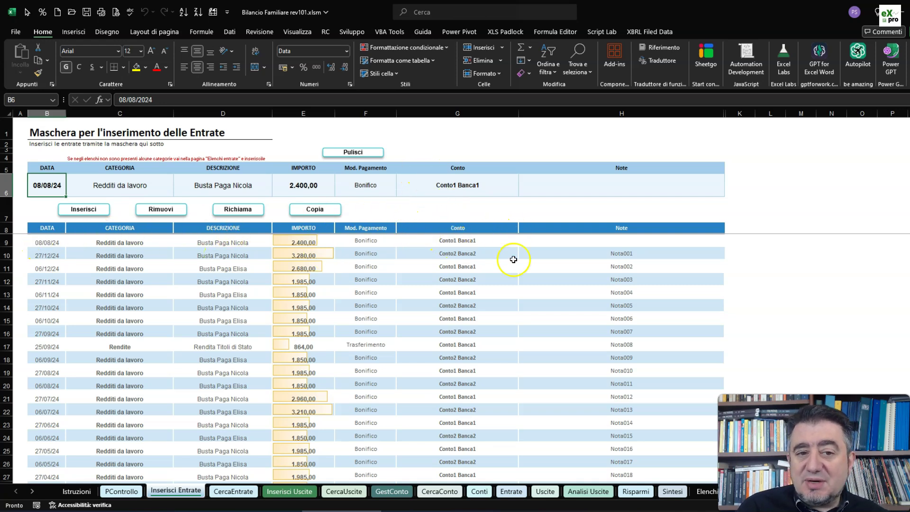
click(484, 243)
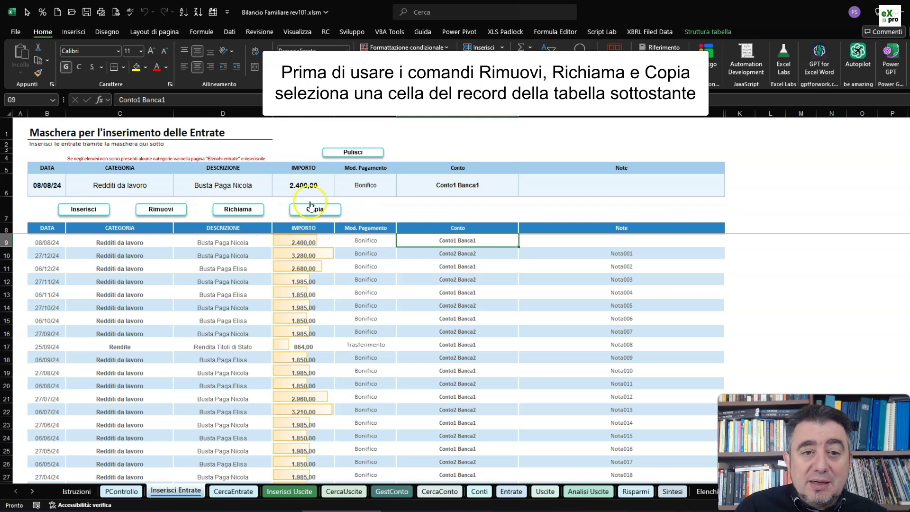
click(248, 211)
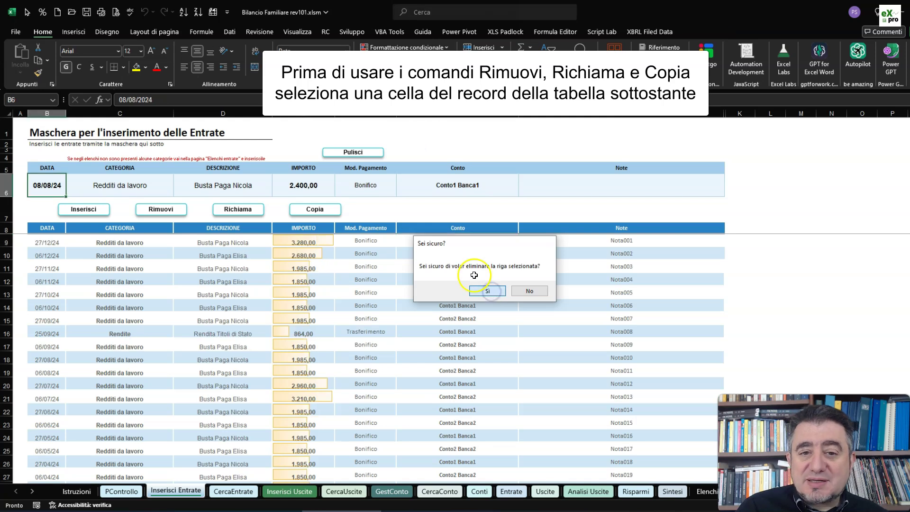
- Confirm the deletion, re-insert the salary with note Prova, then answer No to removing it
click(498, 291)
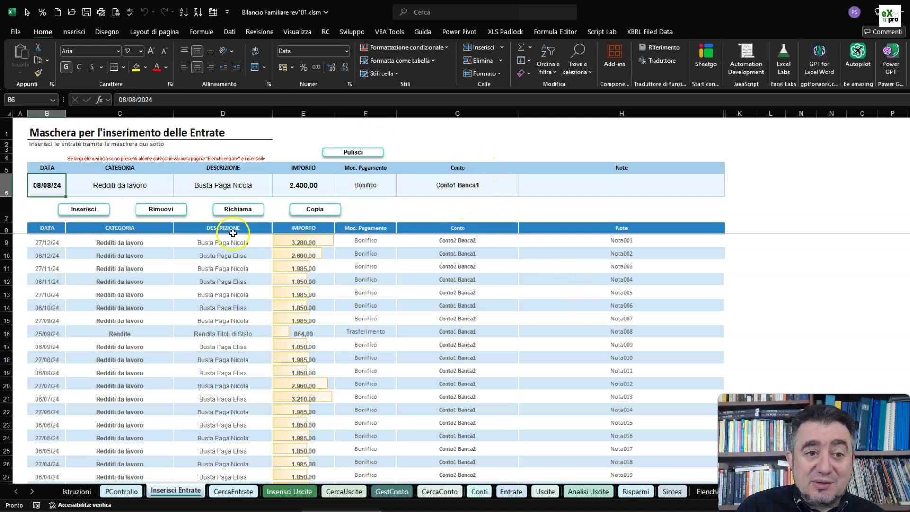
click(545, 186)
text(Prova)
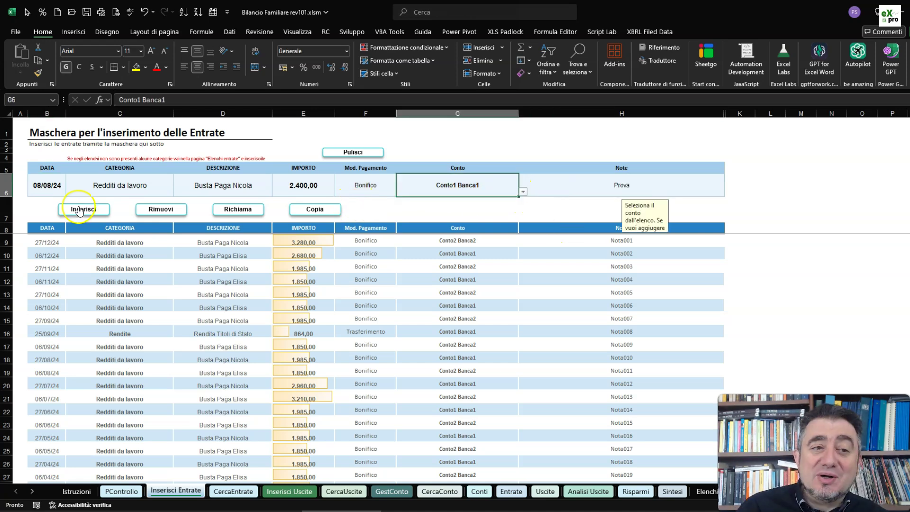
click(83, 209)
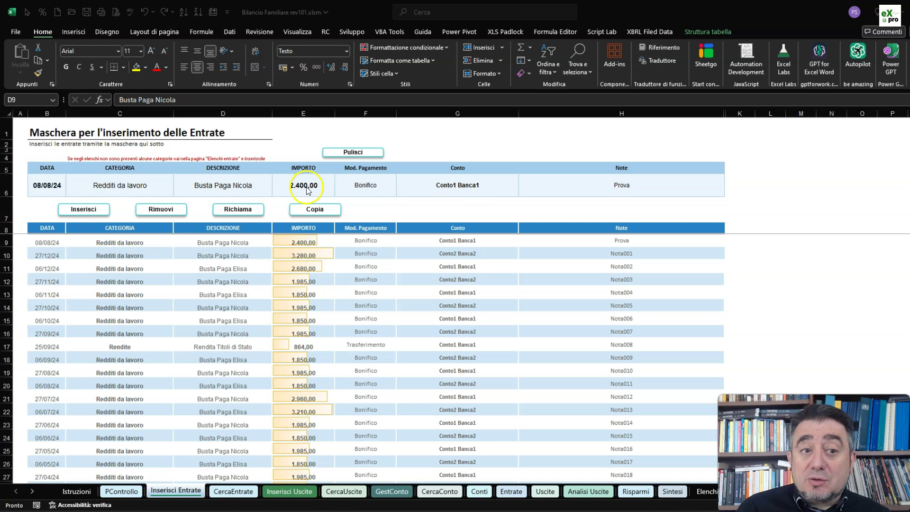
click(161, 209)
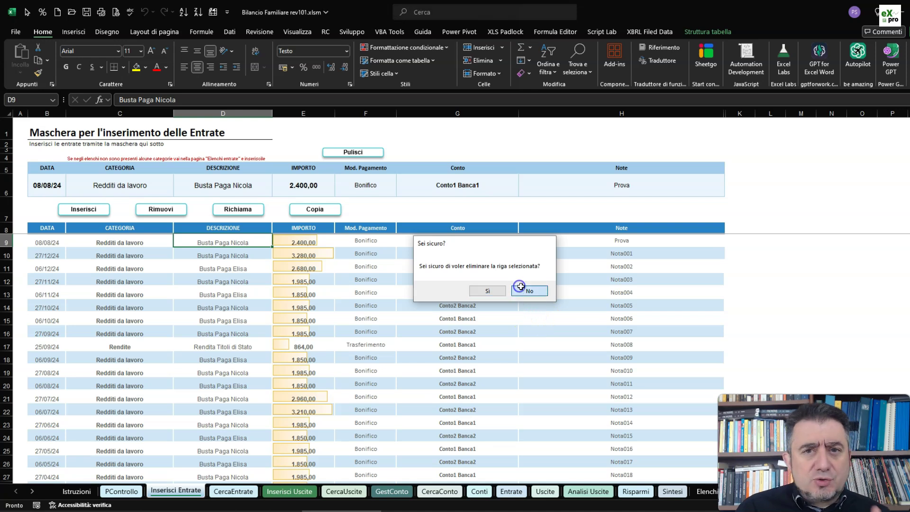
click(535, 294)
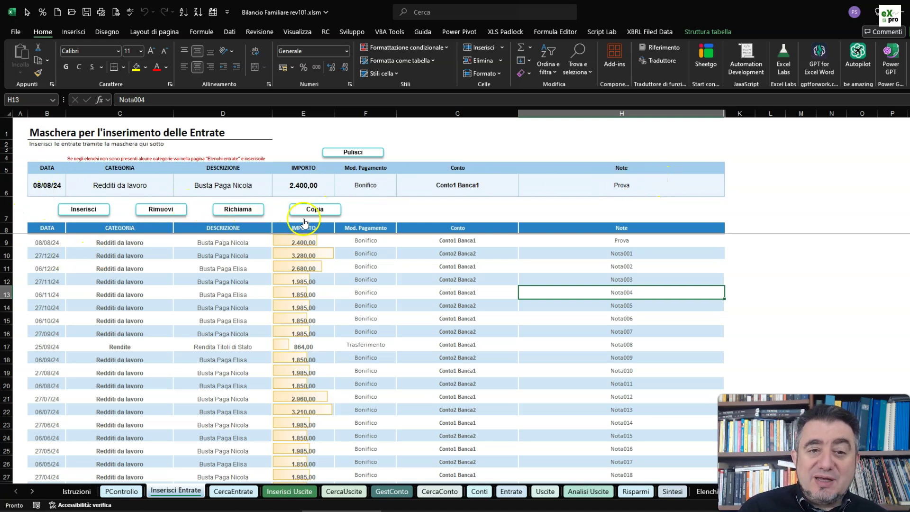
- Copy the 27/10/24 record, then recall it into the form: 1.985,00, Bonifico, Conto2 Banca2
click(274, 305)
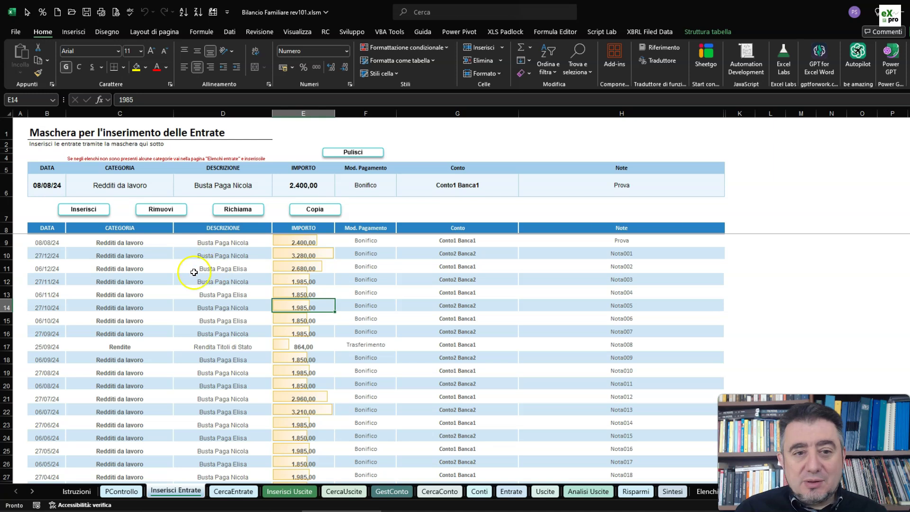
click(215, 306)
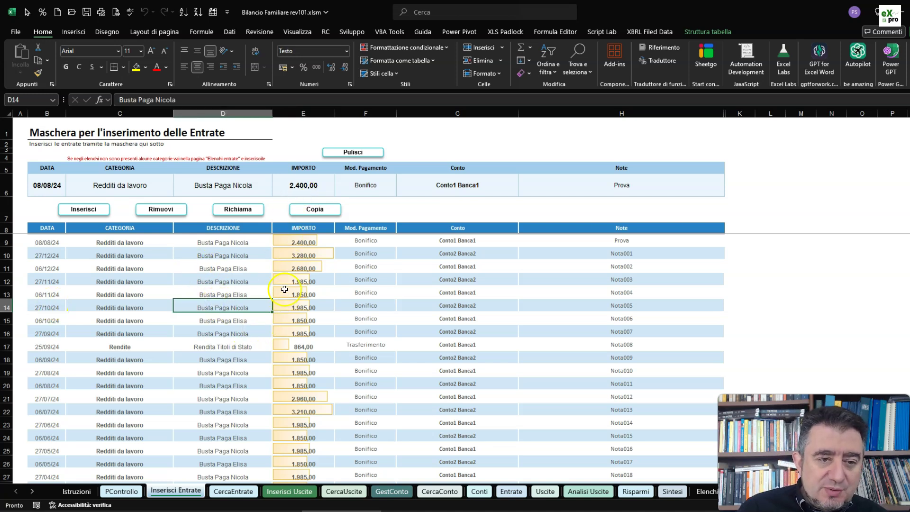
click(469, 302)
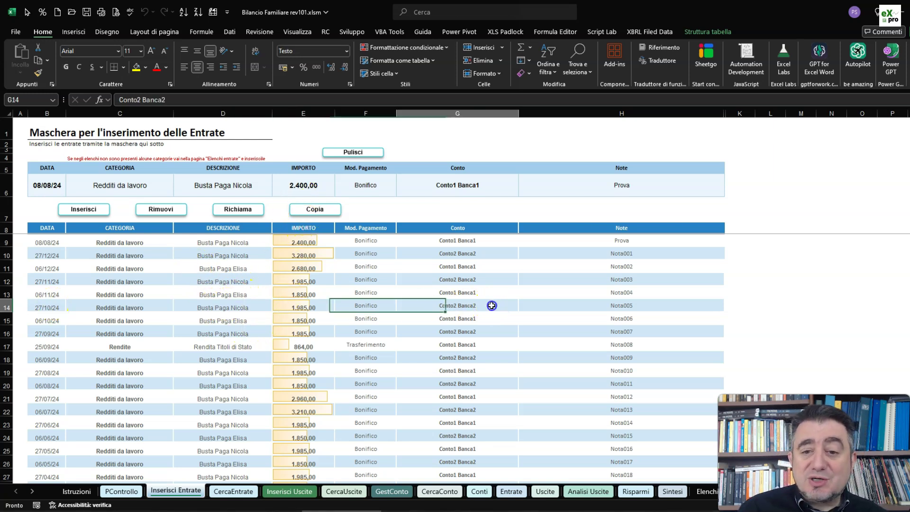
click(322, 212)
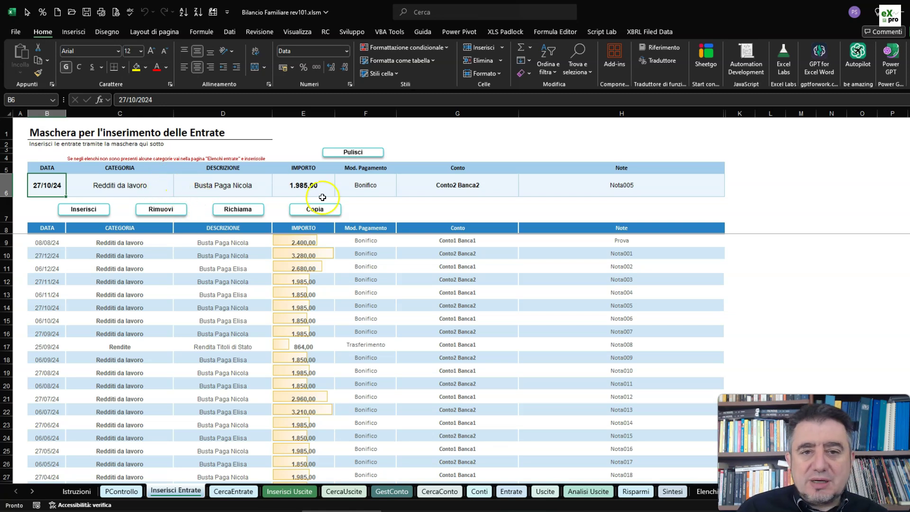
click(487, 186)
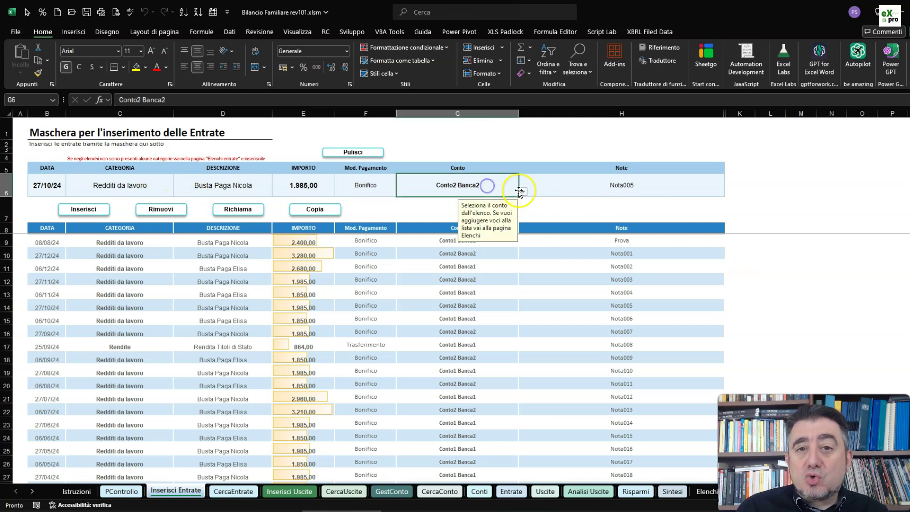
click(369, 296)
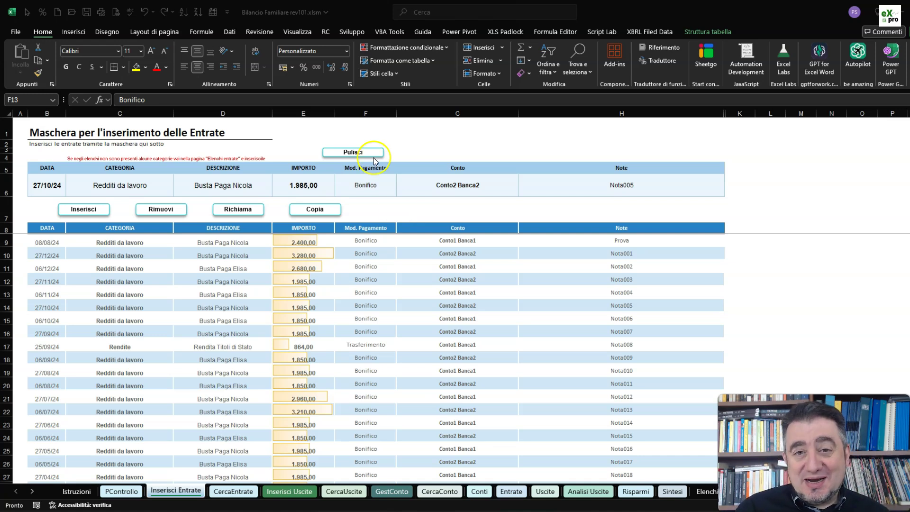
click(214, 309)
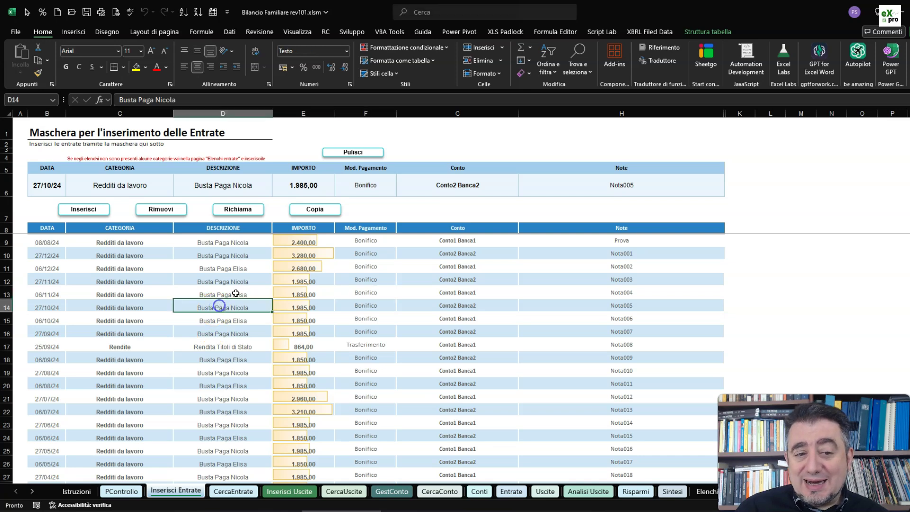
click(219, 214)
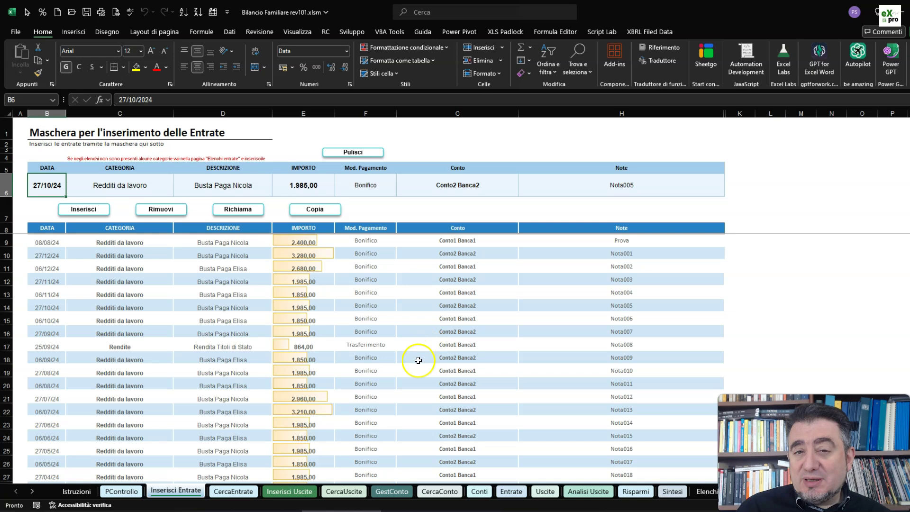
- Pass through the Inserisci Uscite sheet to reach the CercaUscite expense search sheet
click(273, 494)
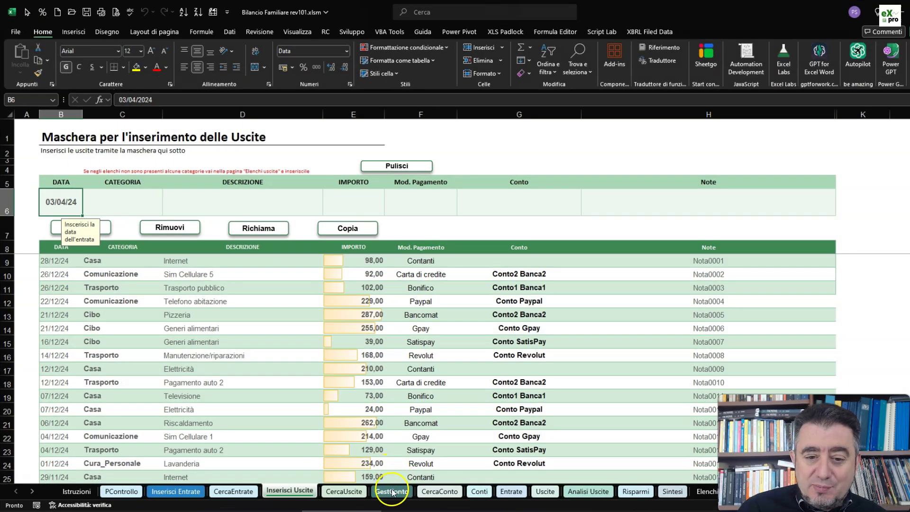
click(393, 496)
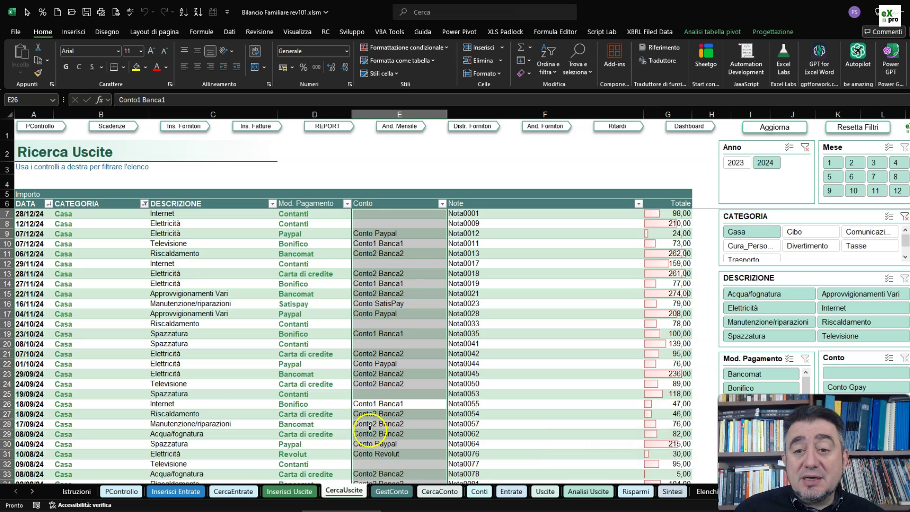
click(482, 344)
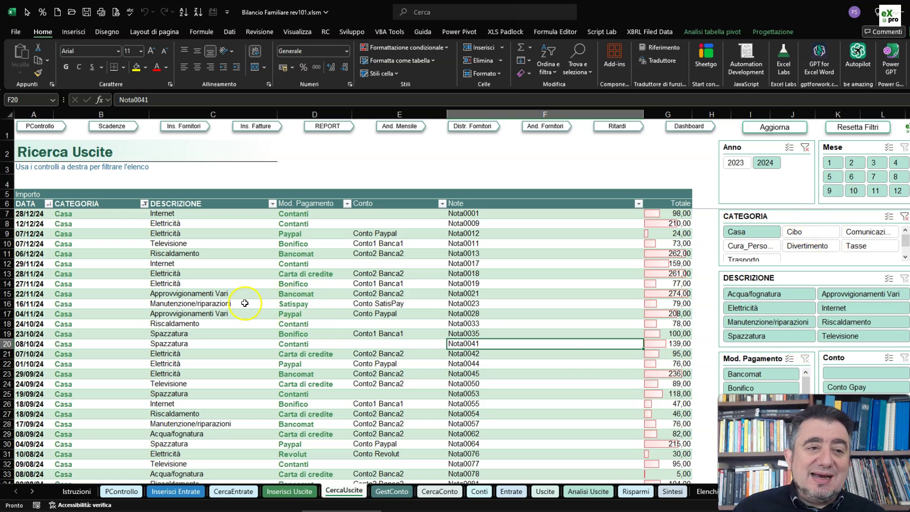
click(332, 293)
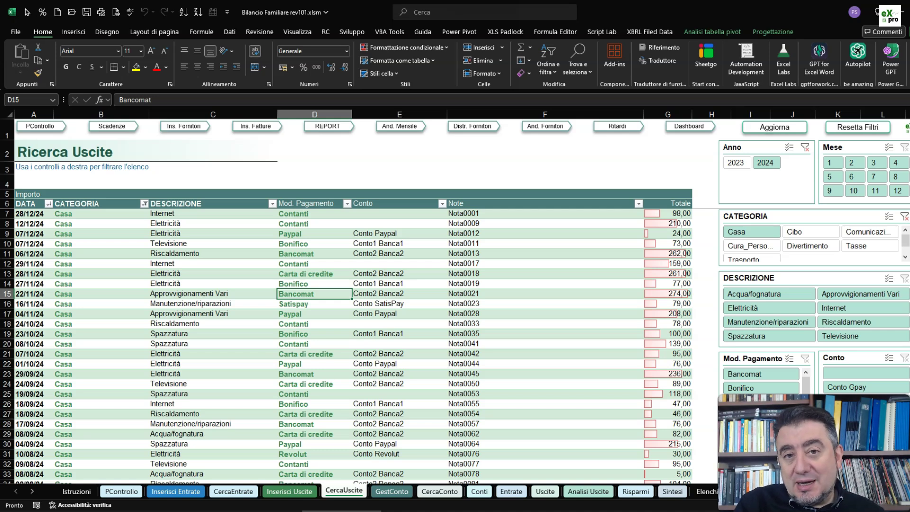
- Clear the Anno and CATEGORIA slicers, then filter to Cibo, Generi alimentari and 2024
click(821, 244)
click(875, 162)
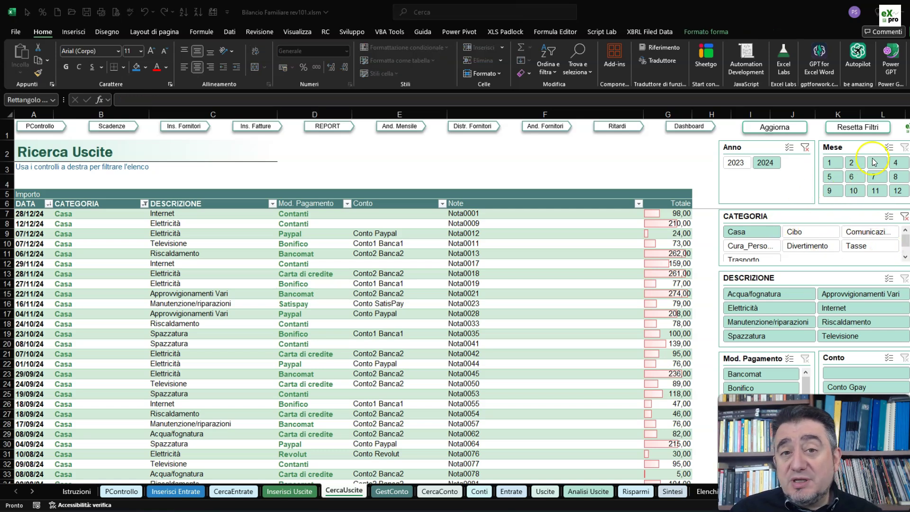
click(807, 148)
click(809, 149)
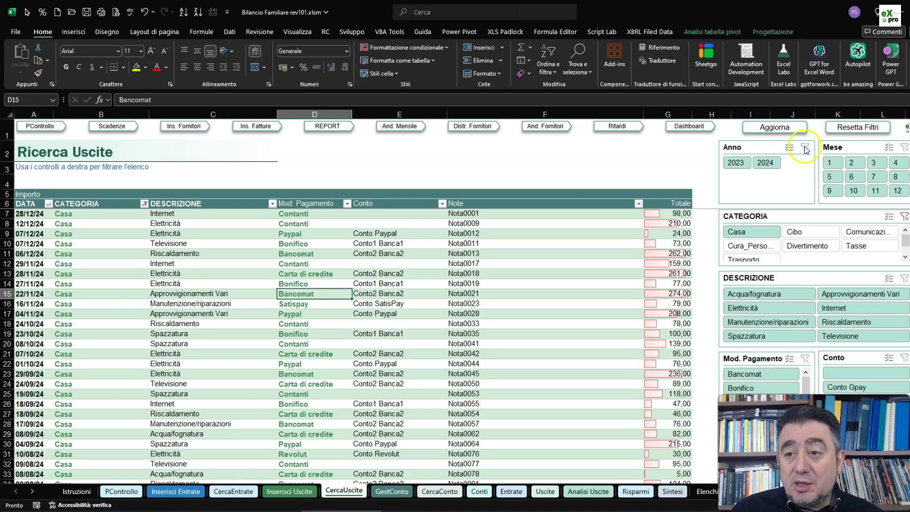
click(903, 219)
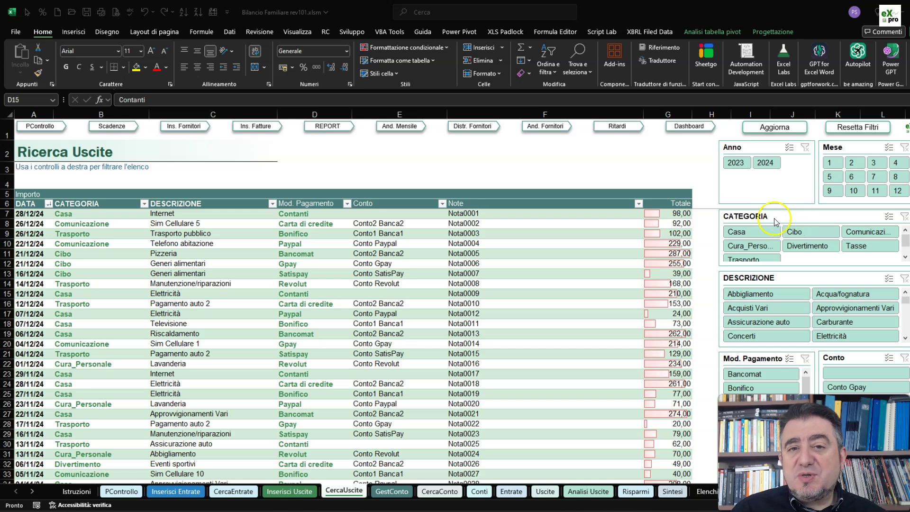
click(797, 231)
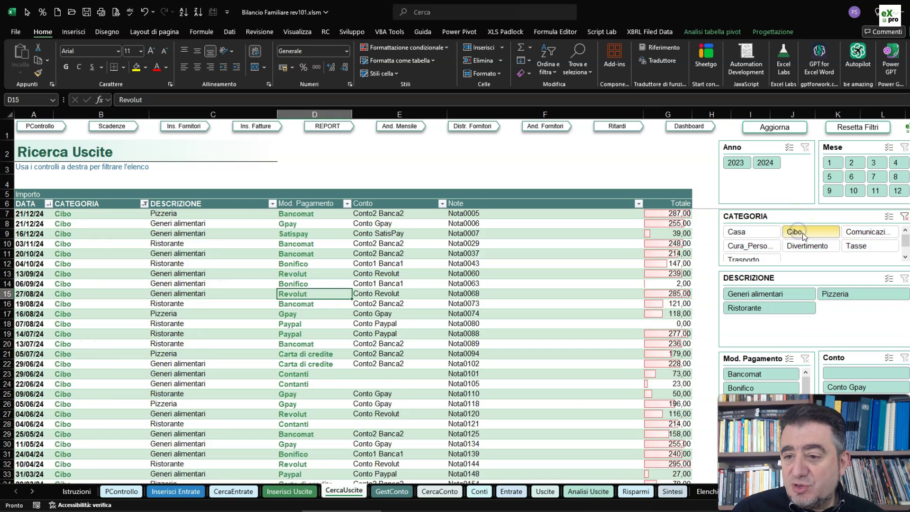
click(790, 296)
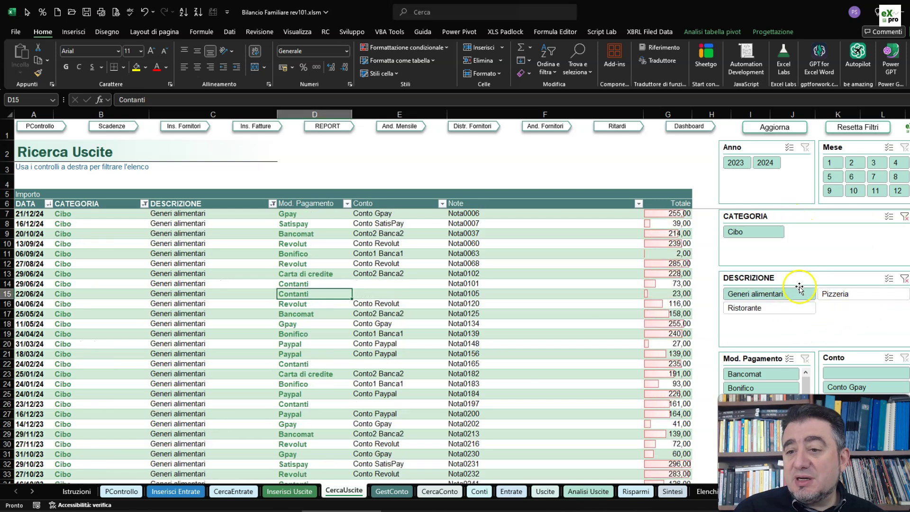
click(769, 165)
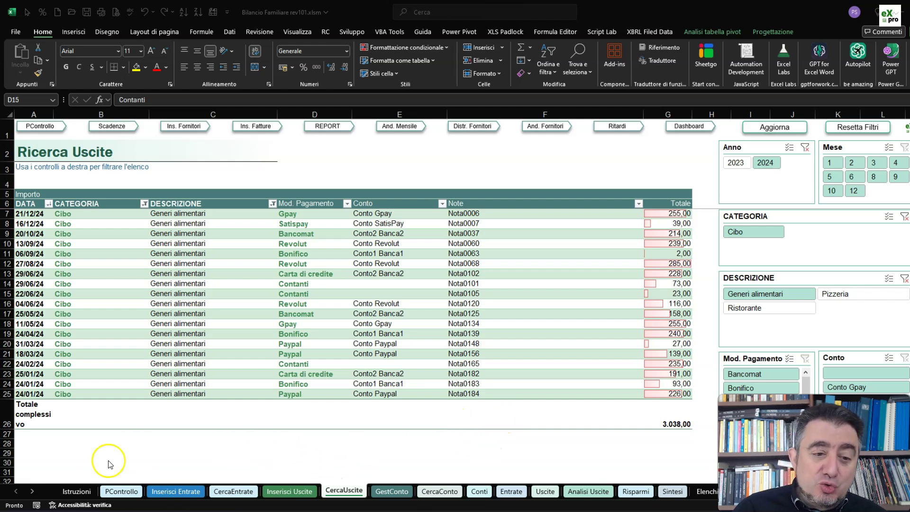
- Go via the PControllo panel through the list sheets to the Elenchi_Entrate sheet
click(119, 491)
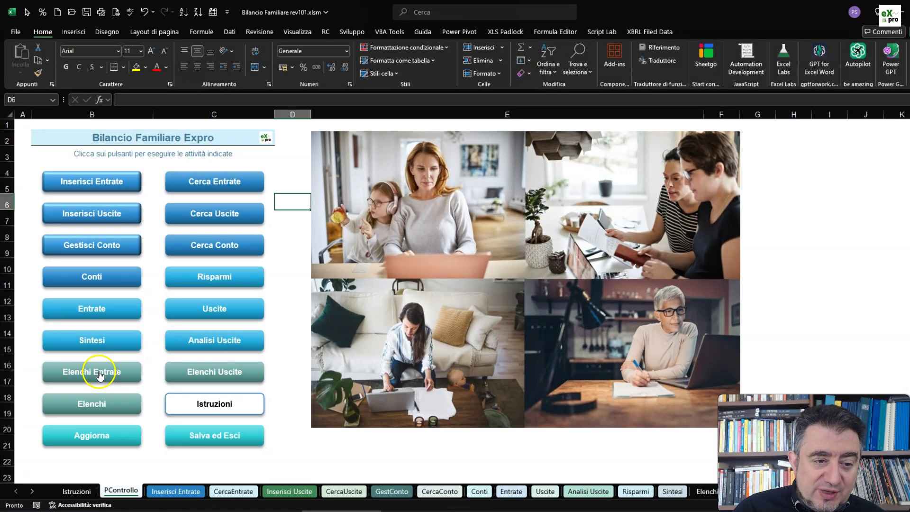
click(90, 371)
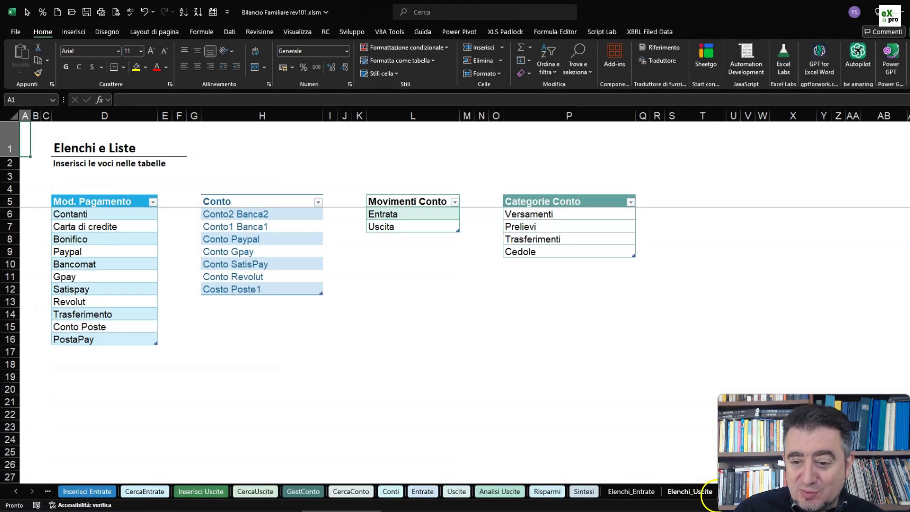
click(690, 491)
click(636, 491)
click(666, 497)
key(ctrl+Page_Down)
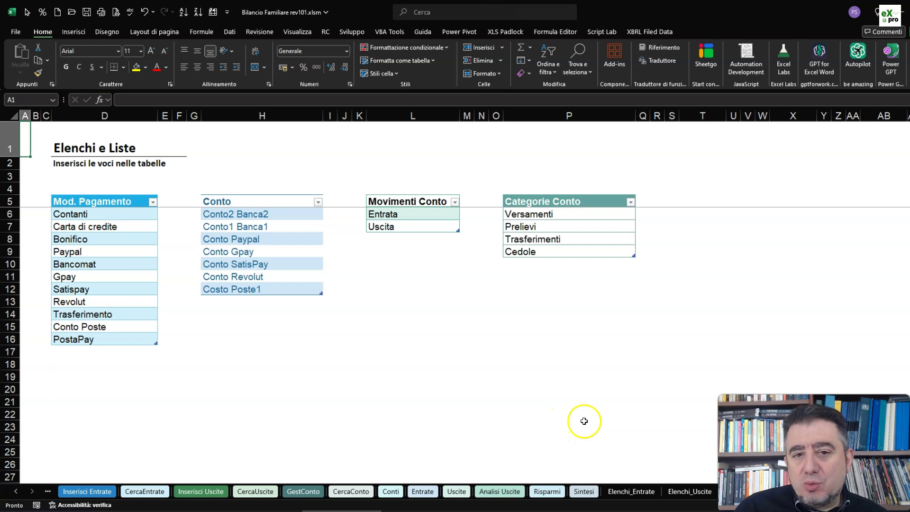
click(636, 499)
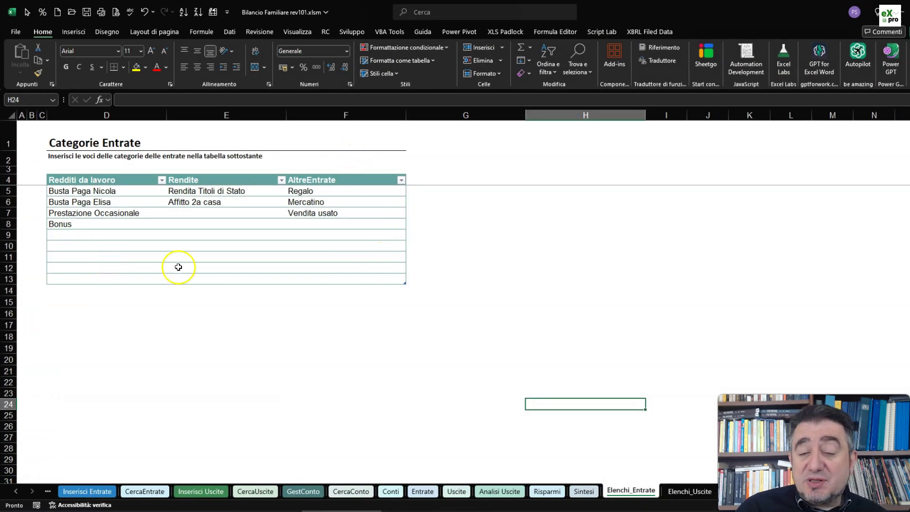
- Select cells in the Categorie Entrate table, then switch to the Elenchi_Uscite sheet
click(74, 191)
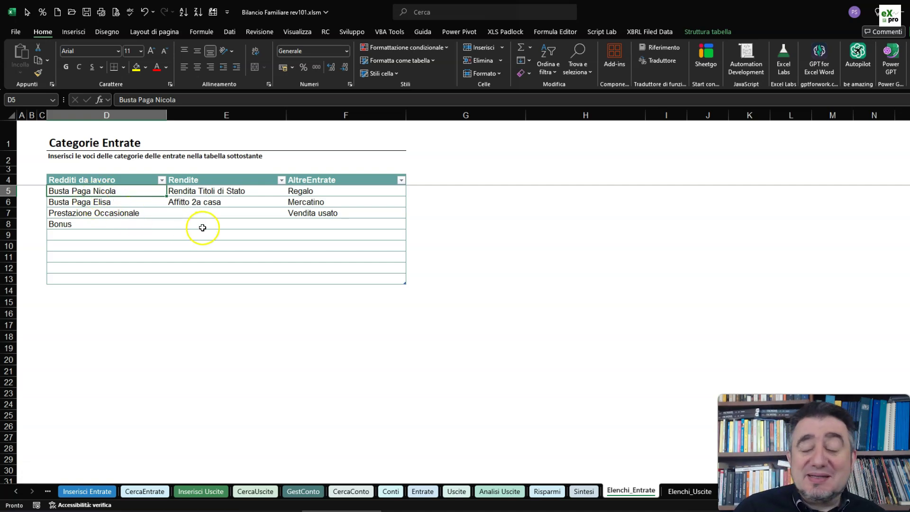
click(76, 289)
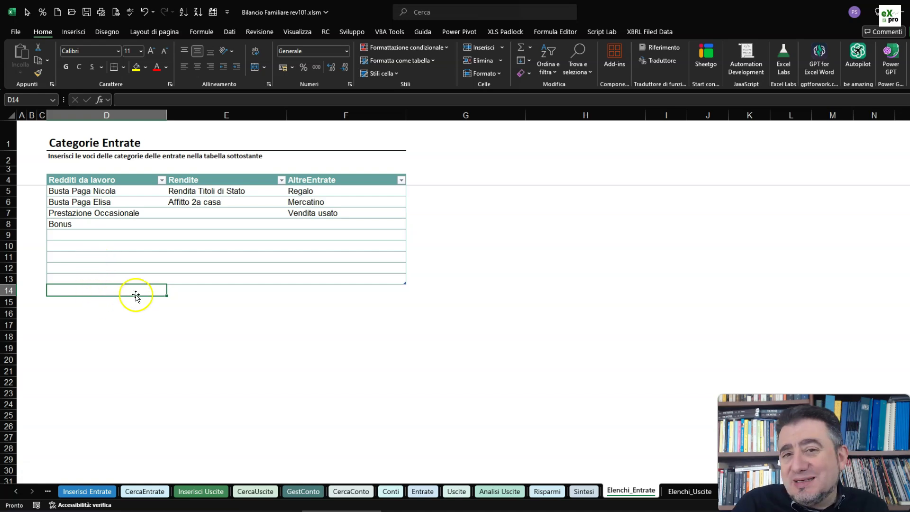
click(673, 493)
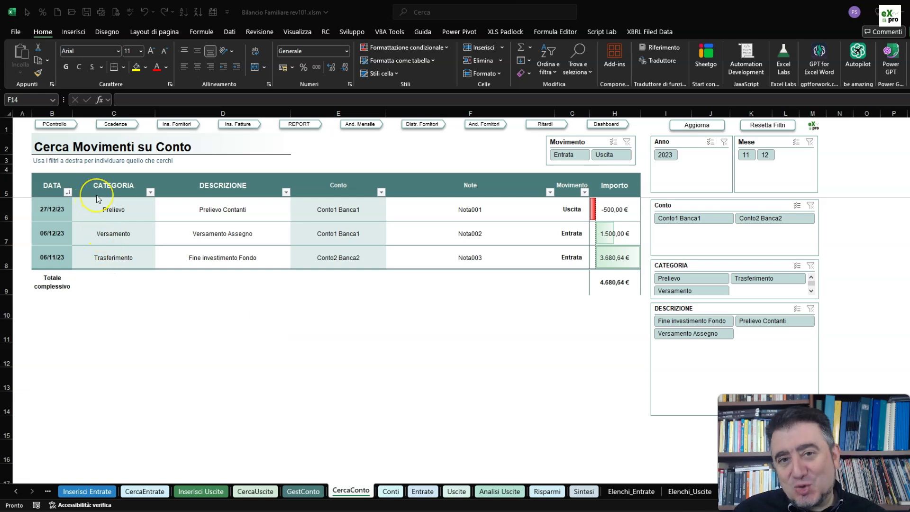
- Select the Versamento and CATEGORIA cells in the CercaConto pivot, then go to the Conti sheet
click(126, 208)
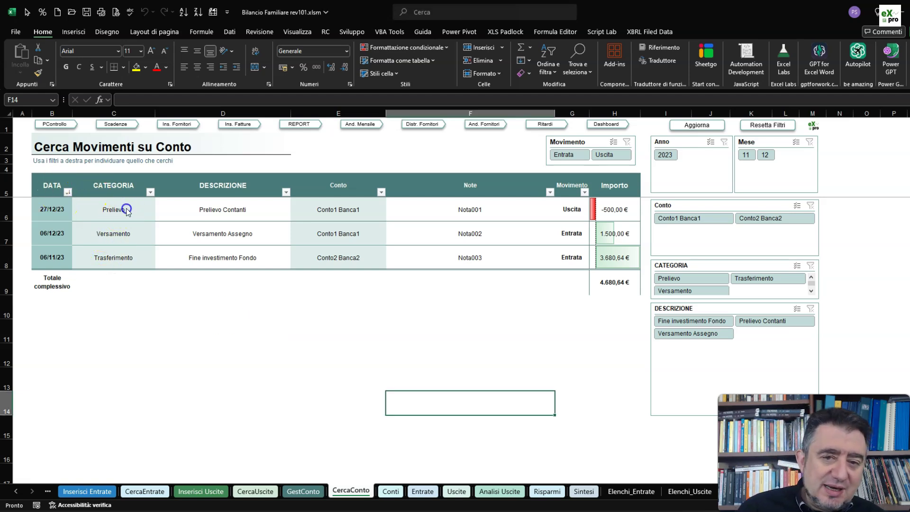
click(133, 238)
click(132, 250)
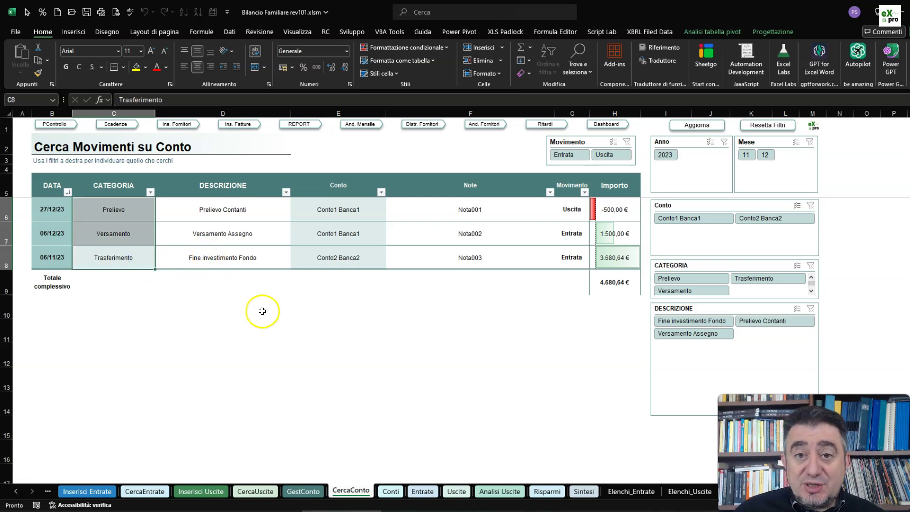
click(390, 492)
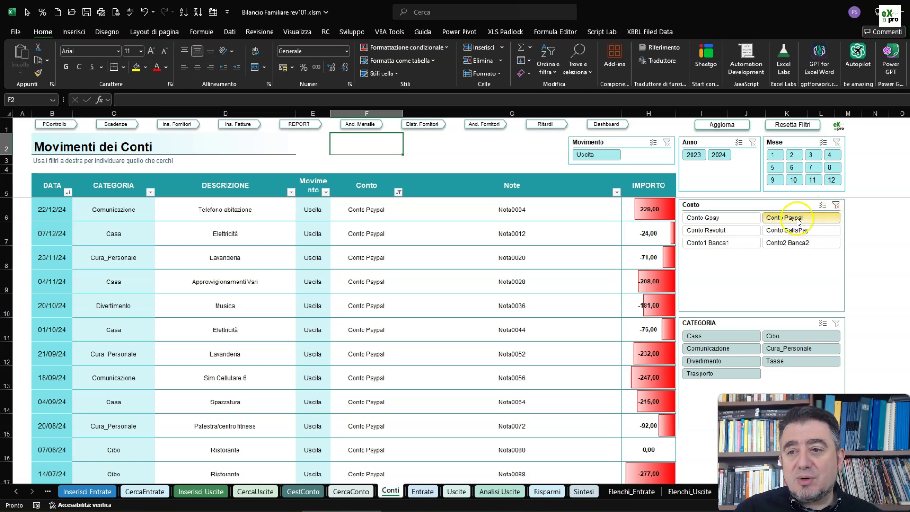
- Filter Movimenti dei Conti to Conto1 Banca1, year 2024 and month 3 using the slicers
click(750, 243)
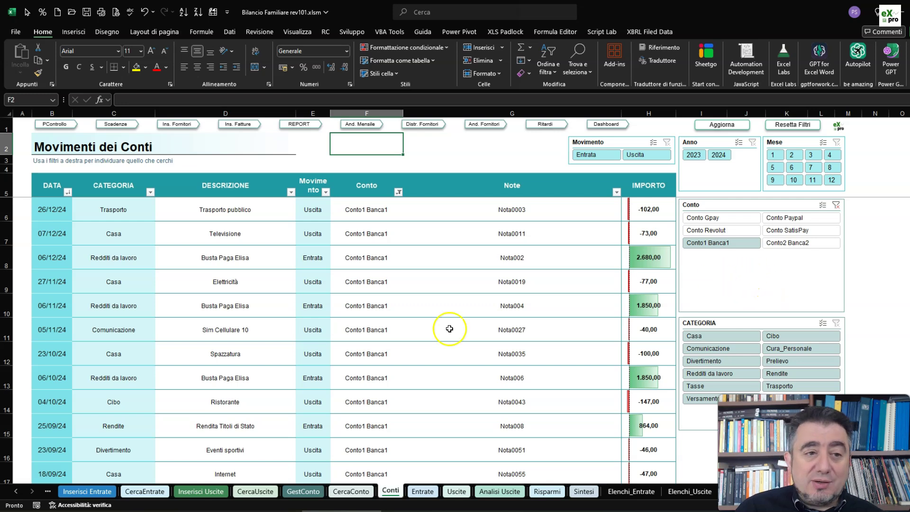
click(86, 492)
click(187, 492)
click(316, 493)
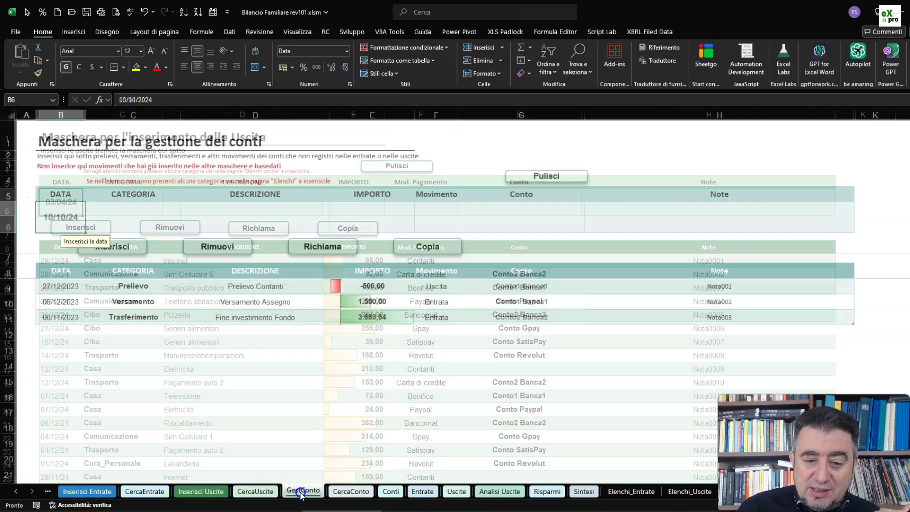
click(391, 492)
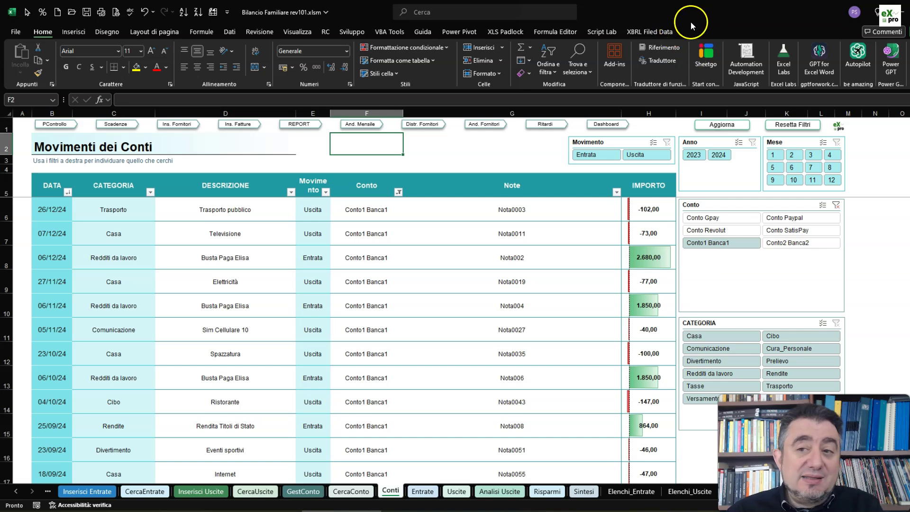
click(721, 157)
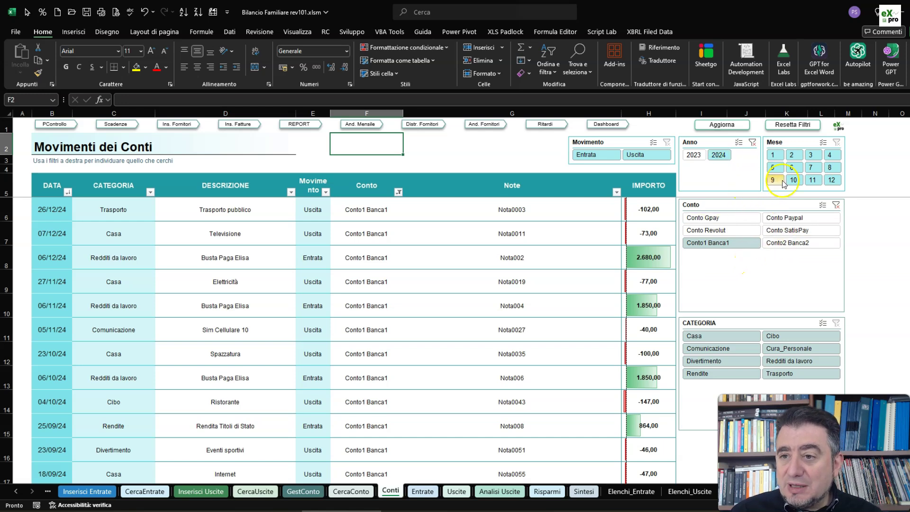
click(813, 156)
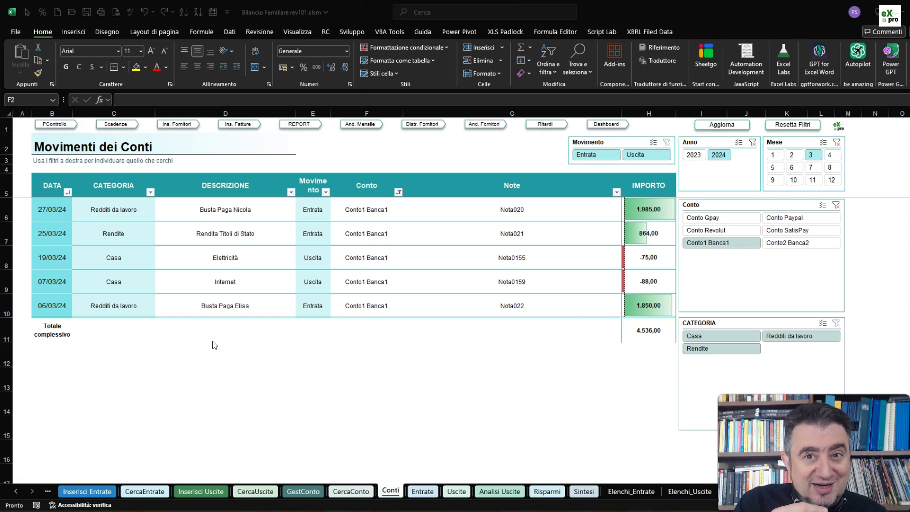
- Go to the Inserisci Entrate sheet and select a Conto cell in the income entries table
click(113, 492)
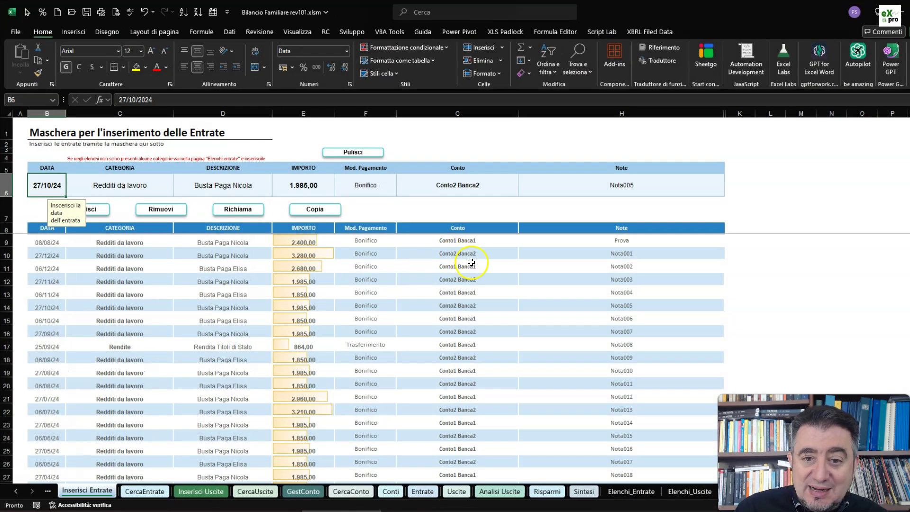
click(484, 249)
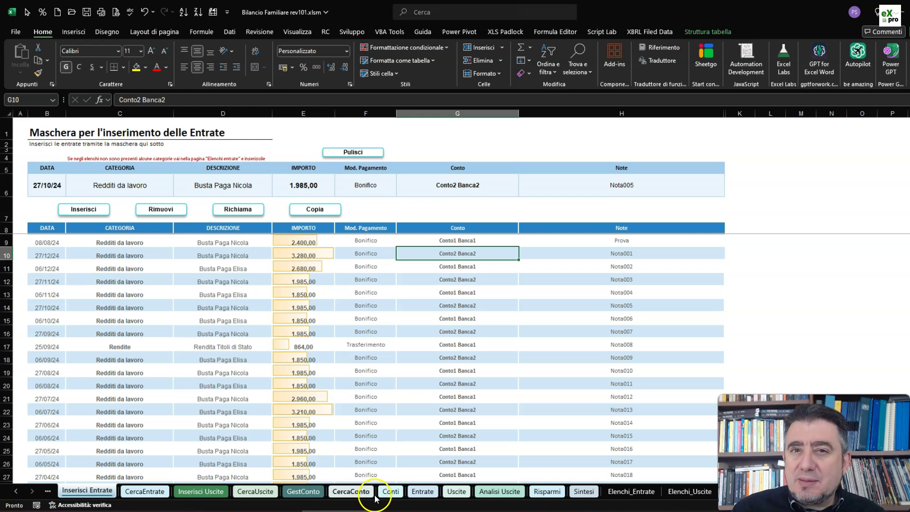
- Open the ENTRATE dashboard, browse its charts, and limit it to 2024 in the Anno slicer
click(399, 492)
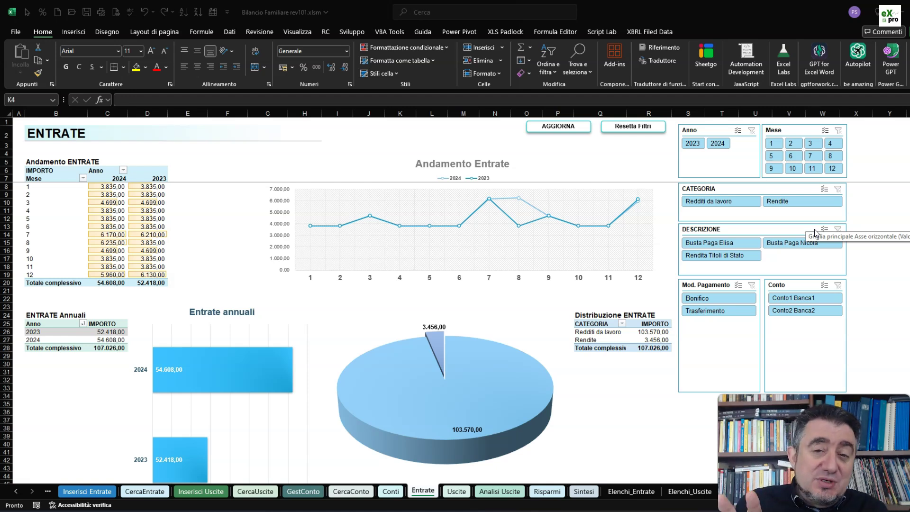
scroll(890, 161, down, 4)
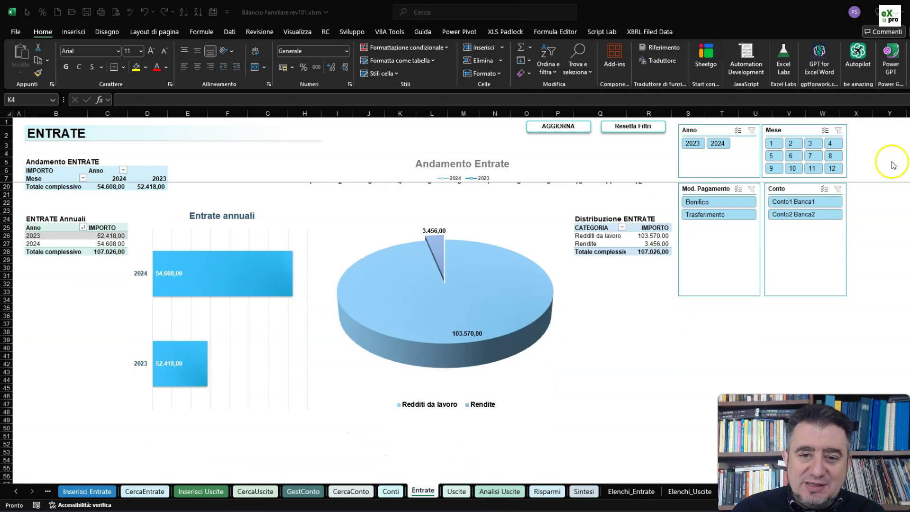
scroll(891, 161, down, 4)
scroll(890, 158, up, 8)
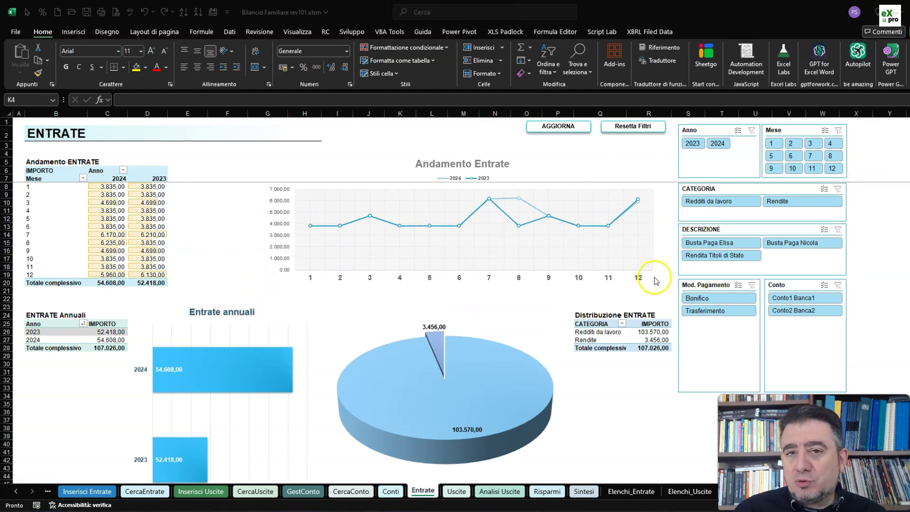
click(114, 223)
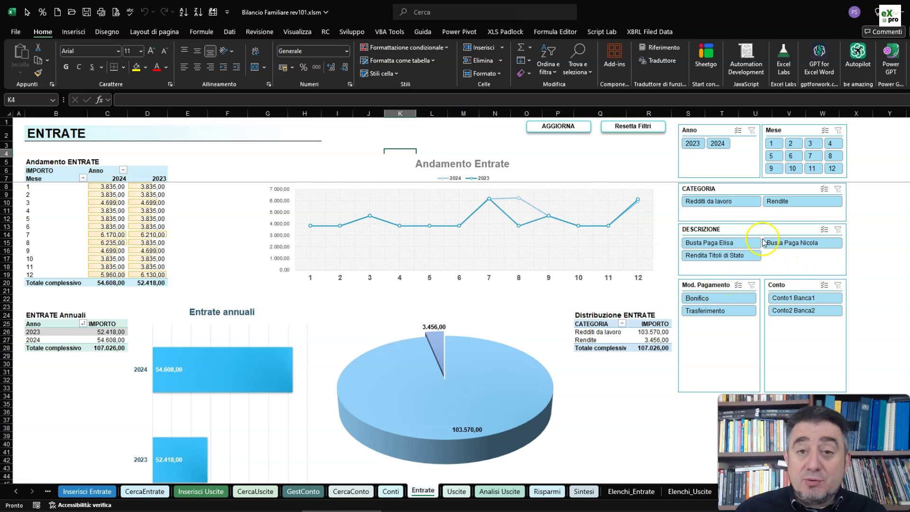
- Try the 2024 year and a payslip description filter on Entrate, clear both, then go to Uscite
click(718, 144)
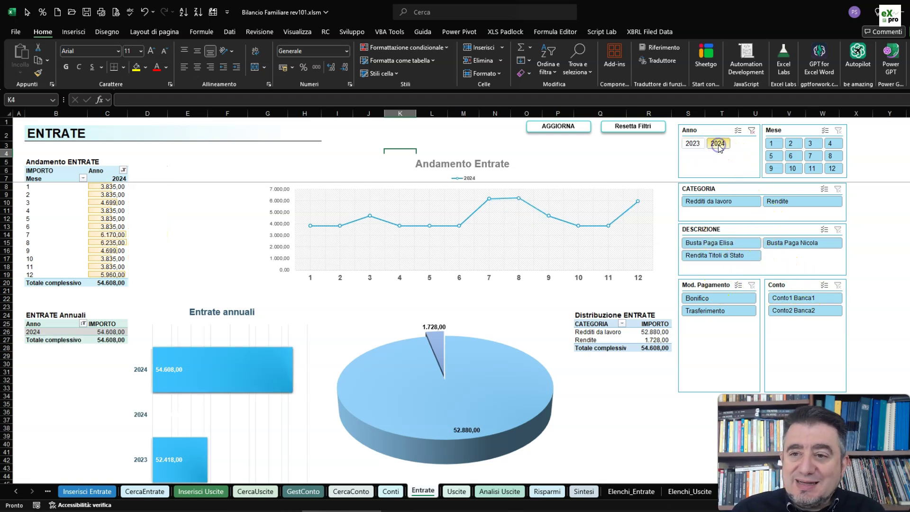
click(752, 130)
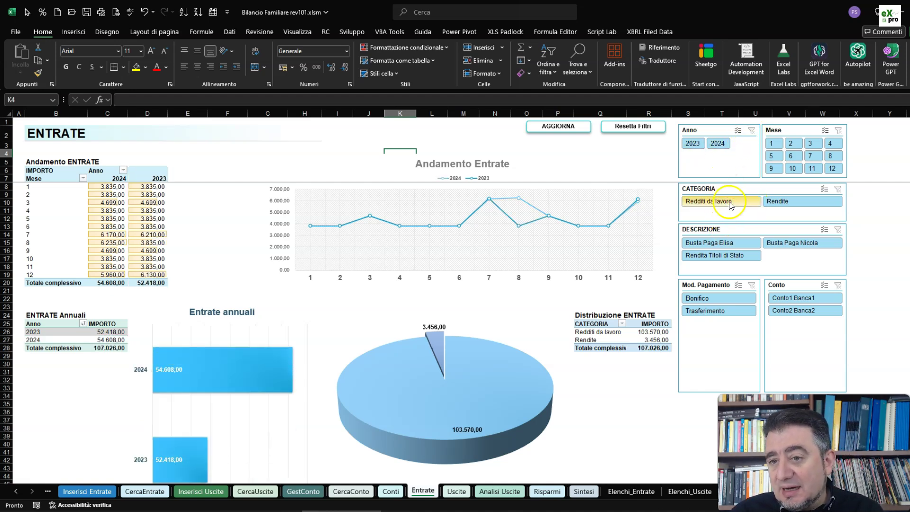
click(737, 244)
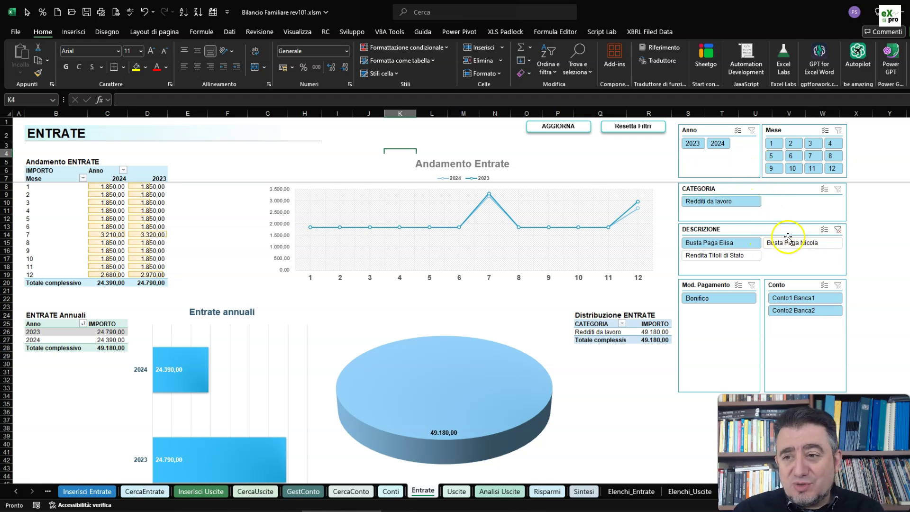
click(833, 231)
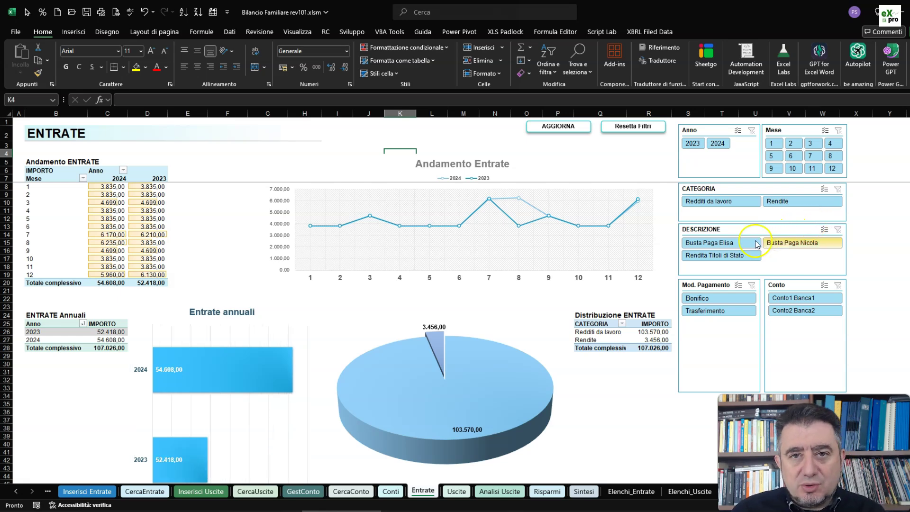
click(457, 491)
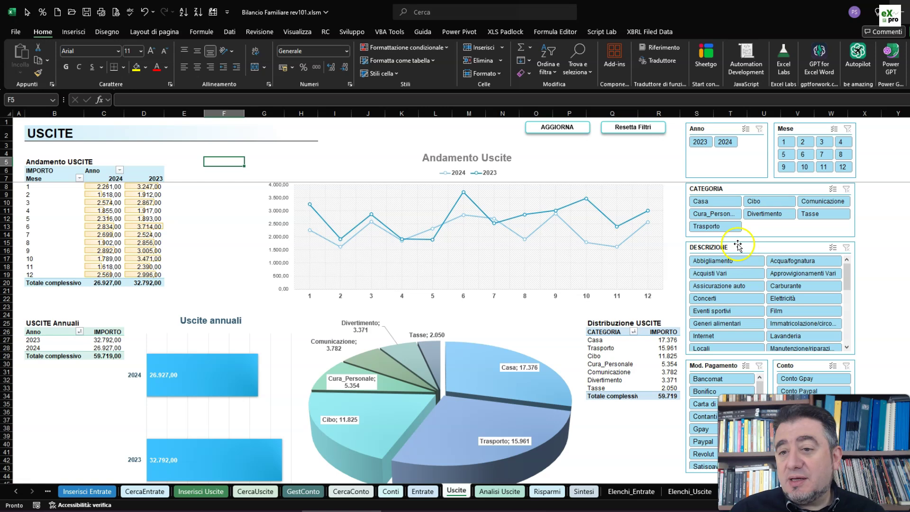
- Filter the Uscite dashboard to Trasporto in the CATEGORIA slicer
click(717, 227)
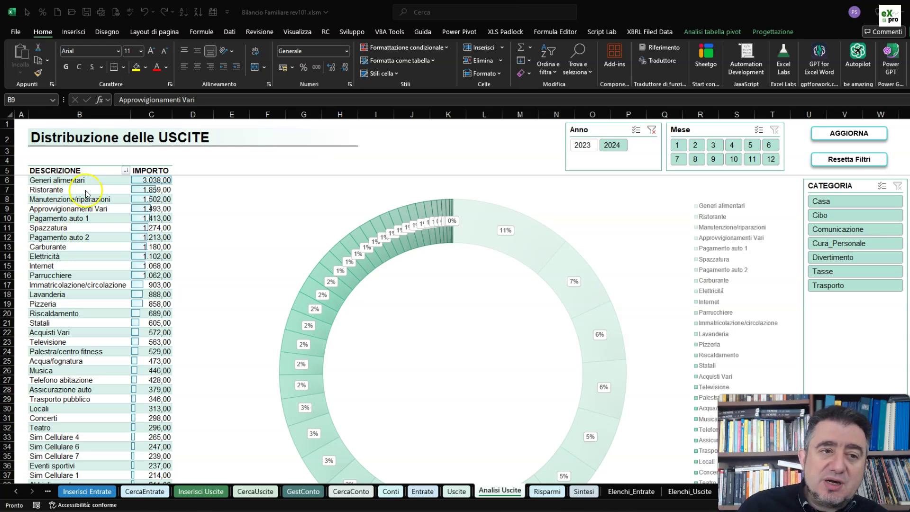
- Point out the Generi alimentari, Ristorante and Manutenzione/riparazioni rows and the chart, then go to Risparmi
click(94, 180)
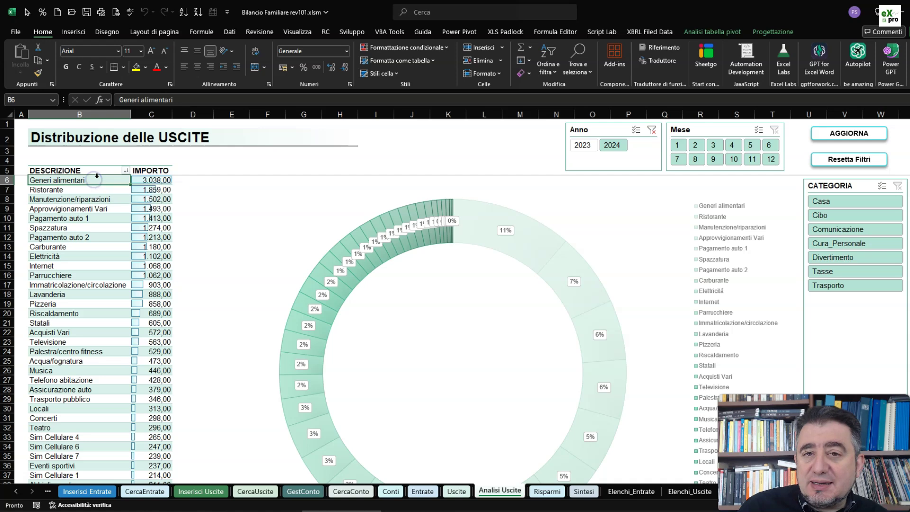
click(75, 191)
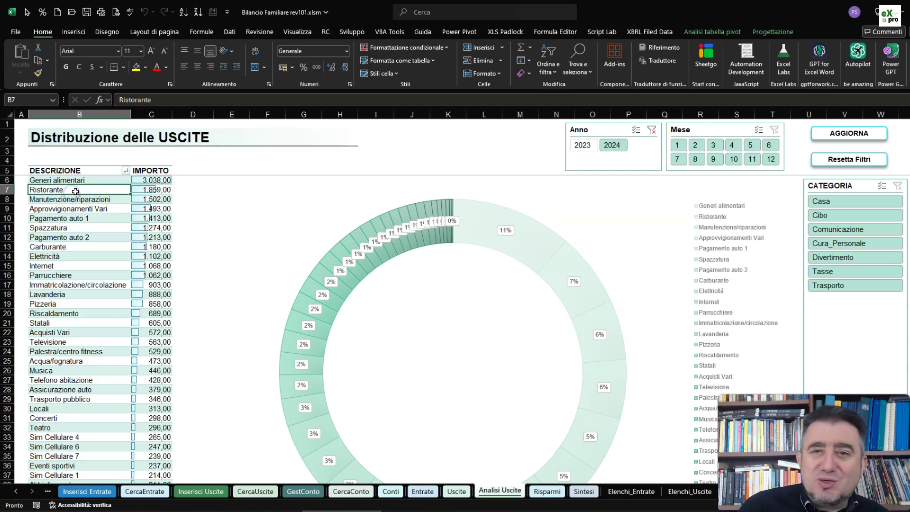
click(99, 199)
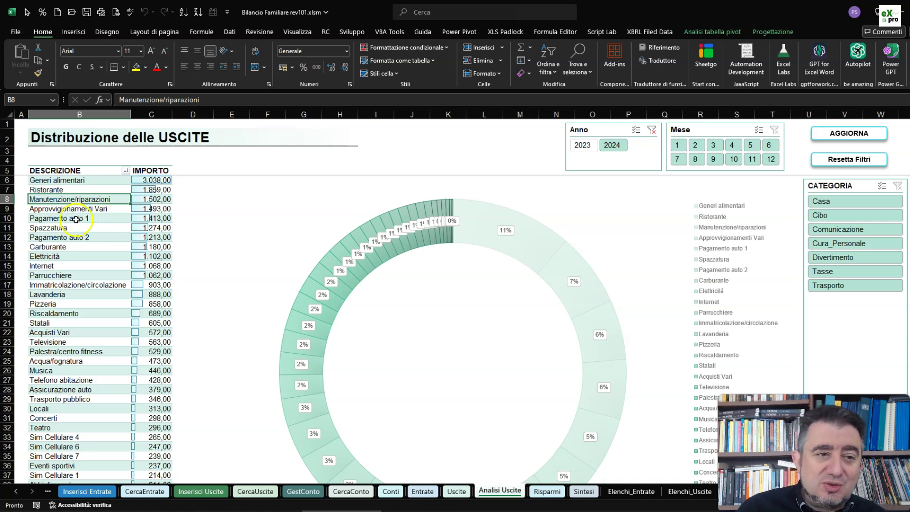
mouse_move(622, 371)
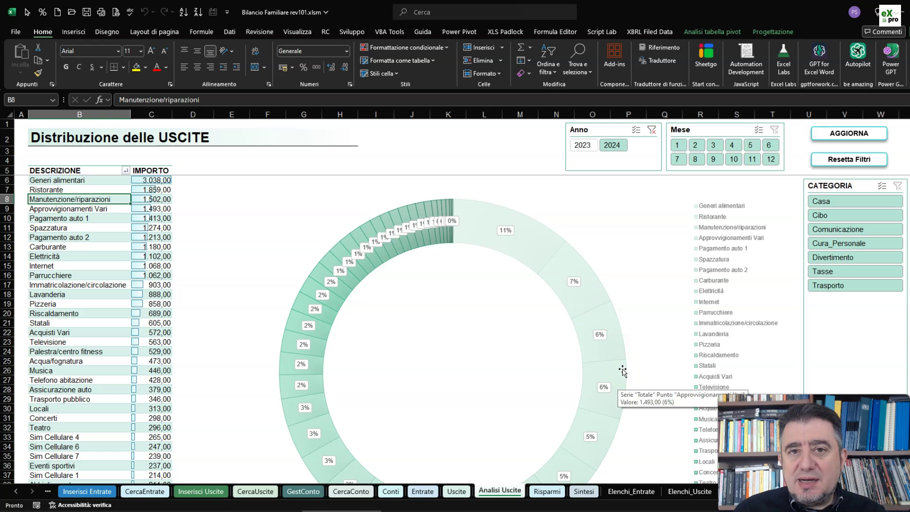
click(631, 351)
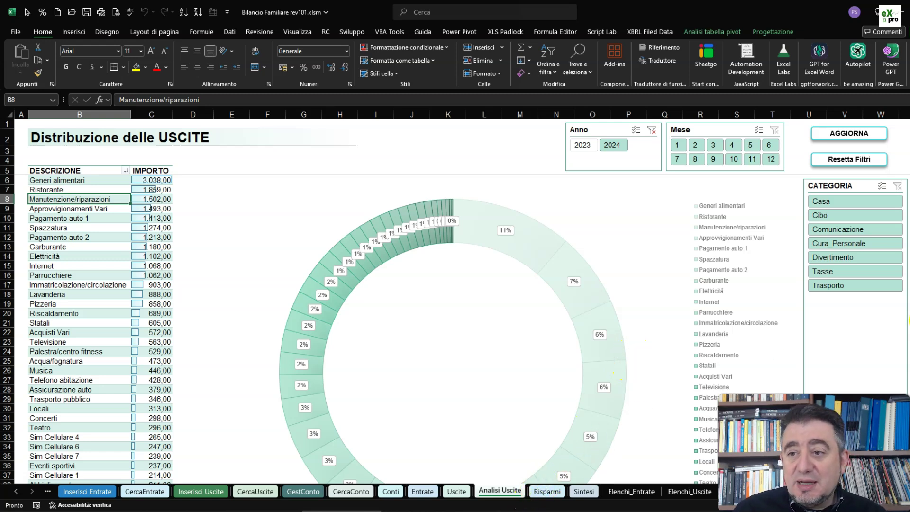
click(763, 198)
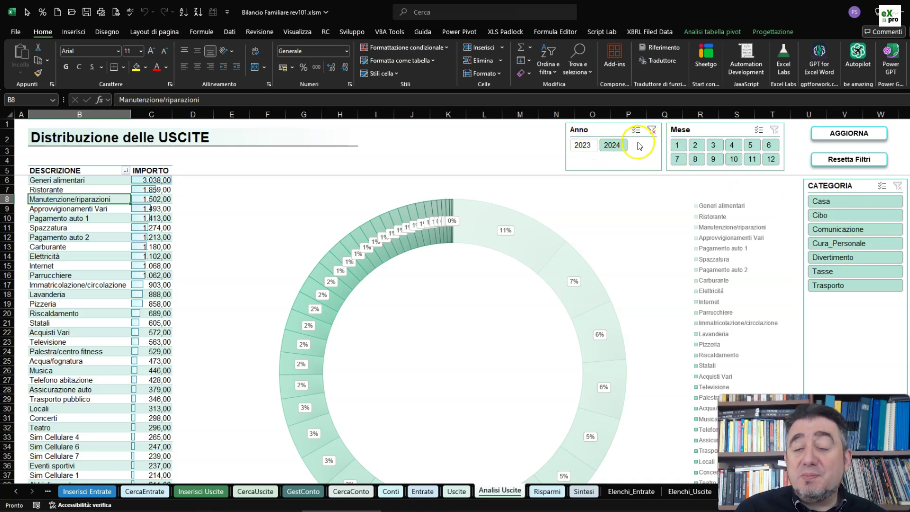
click(548, 492)
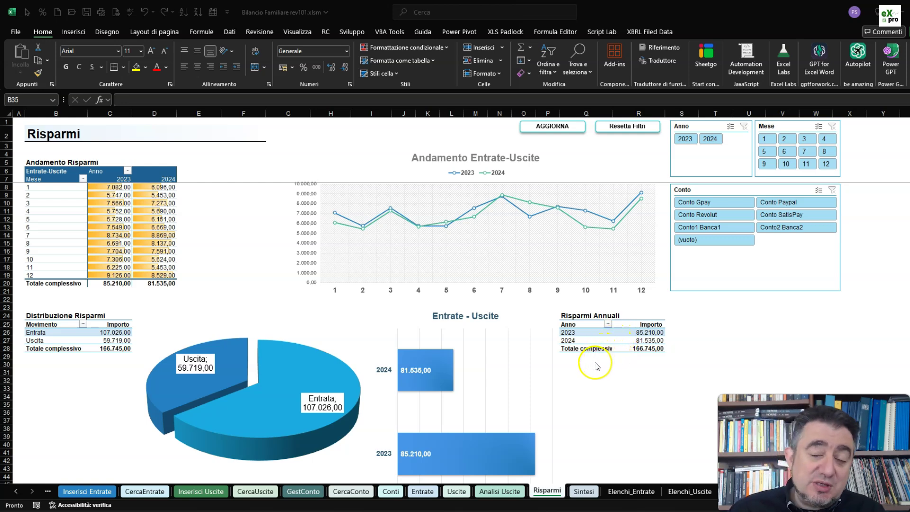
- Display the Sintesi sheet with yearly income, expenses, expense distribution and monthly savings charts
click(585, 493)
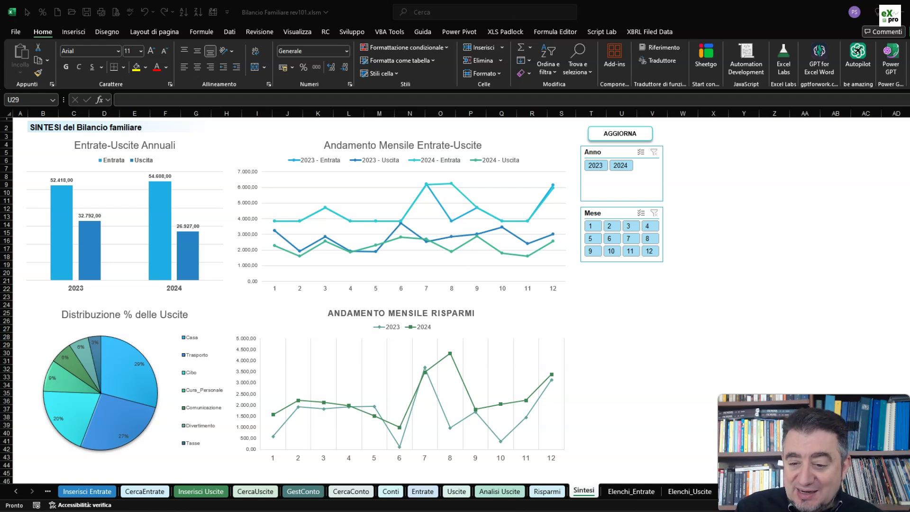
- View the Elenchi_Uscite sheet listing the expense categories
click(675, 491)
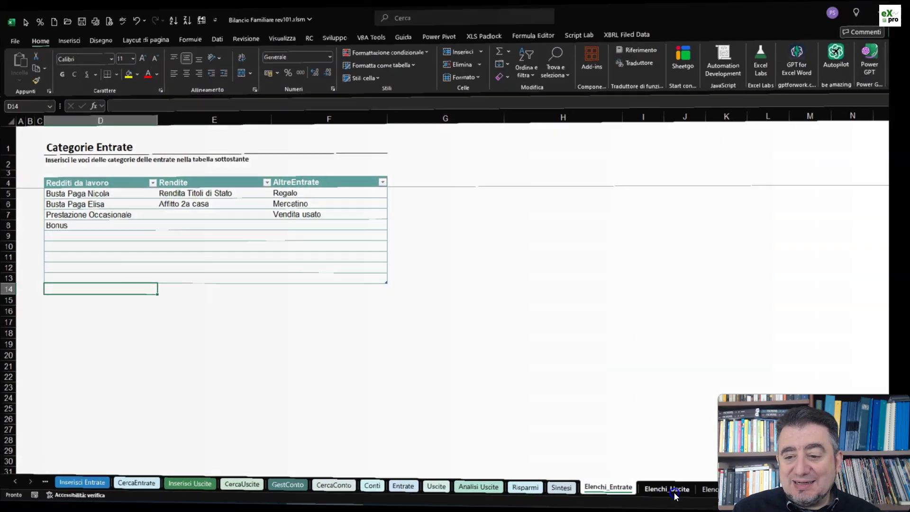
click(690, 491)
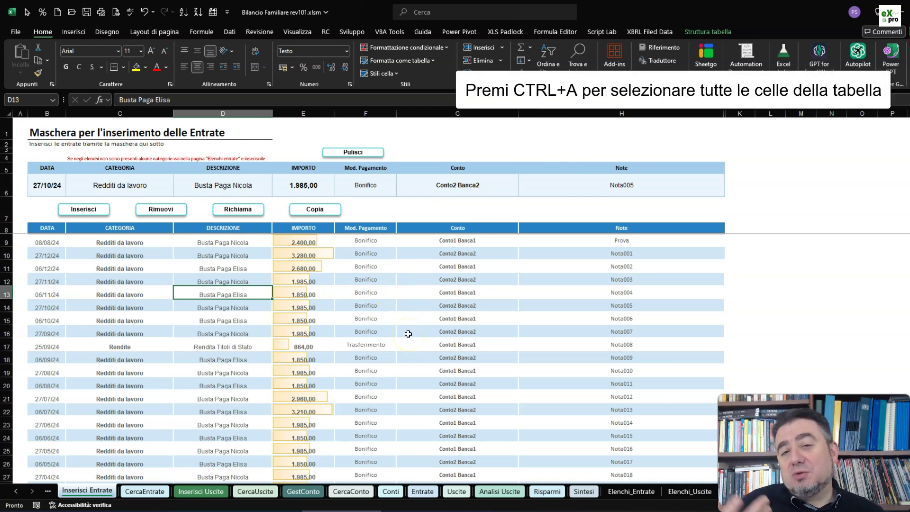
- Select the whole Entrate table body and delete all sample income rows, after one undone trial deletion
key(ctrl+a)
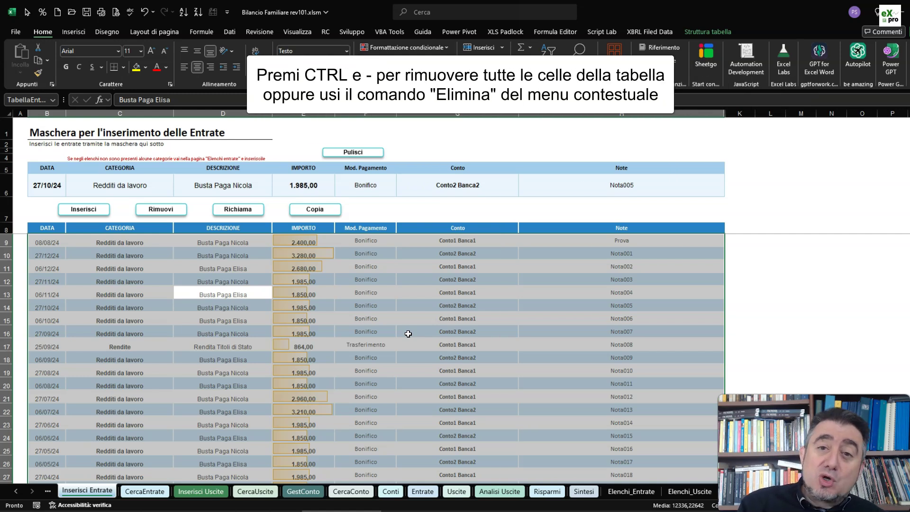
key(ctrl+minus)
key(ctrl+z)
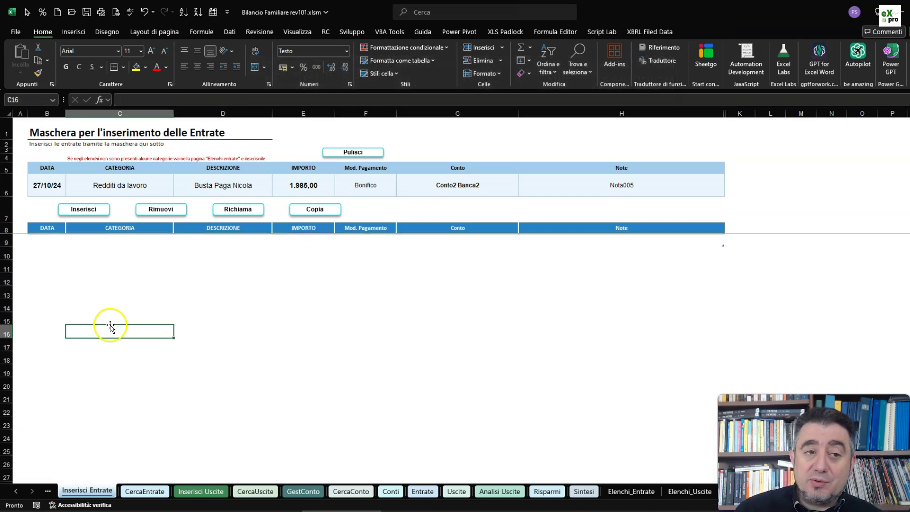
key(ctrl+minus)
click(111, 327)
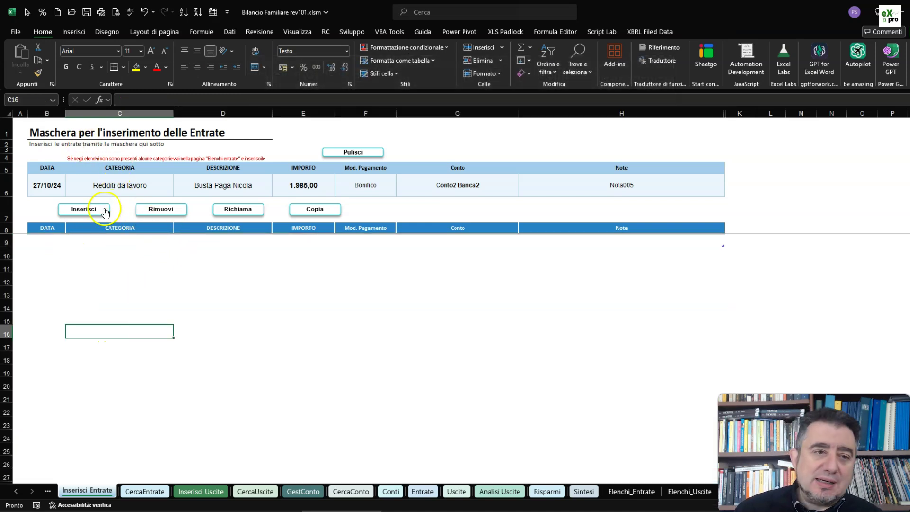
- Insert the 27/10/24 salary income of 1.985,00 and check it on the CercaEntrate sheet
click(35, 185)
click(75, 209)
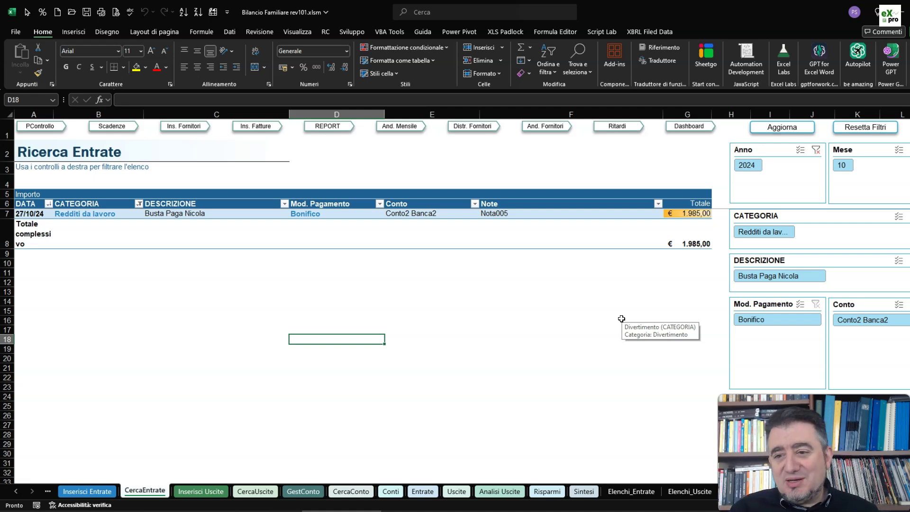
click(614, 316)
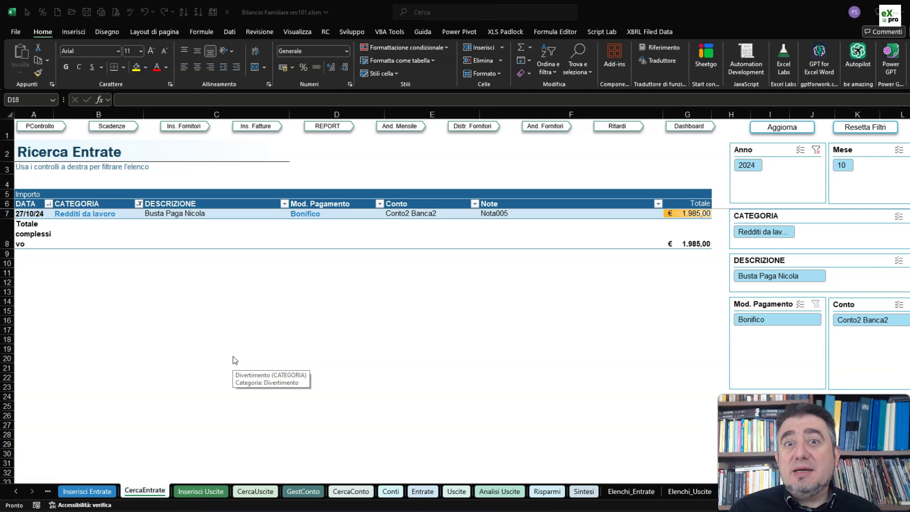
click(214, 373)
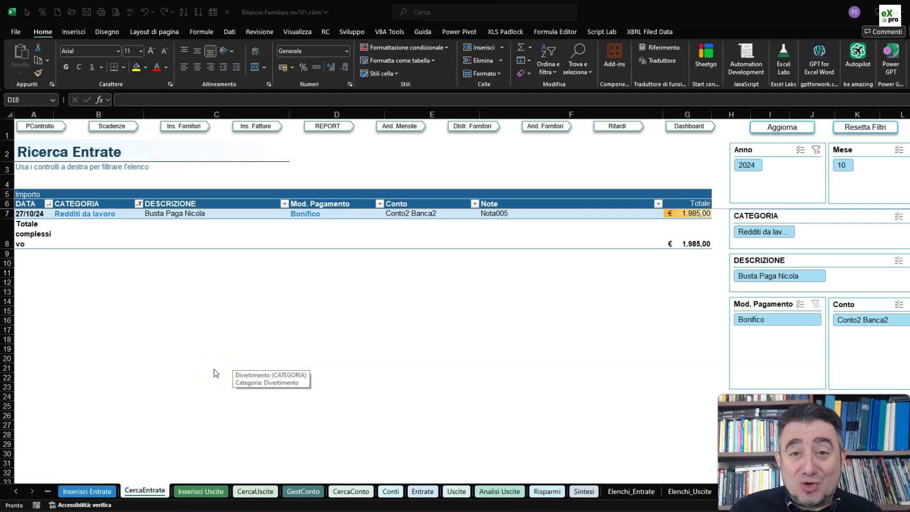
- Show the GestConto sheet with its sample Prelievo, Versamento and Trasferimento movements
click(239, 394)
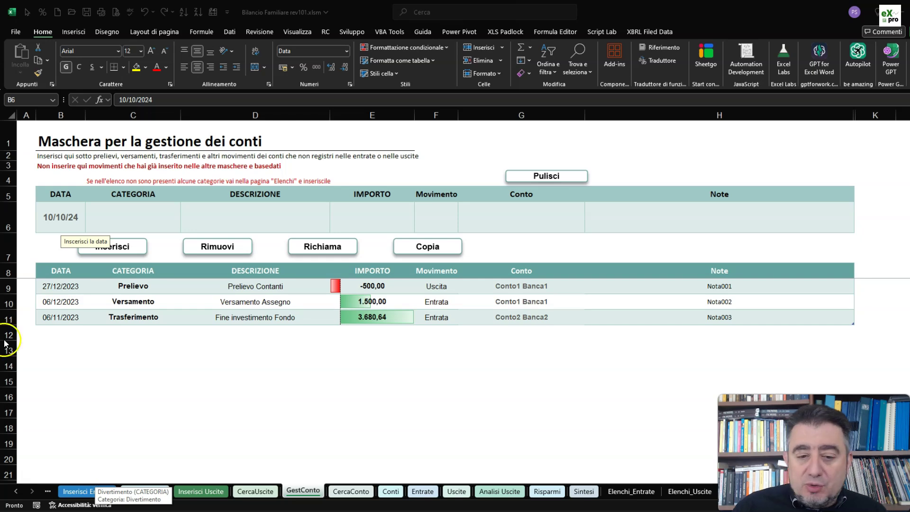
- Clear the CATEGORIA slicer filter on the Uscite expenses dashboard
click(454, 491)
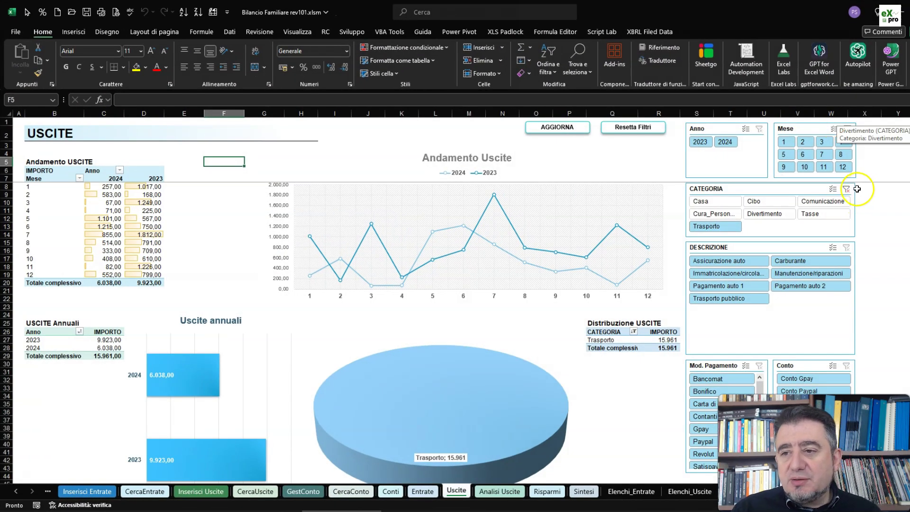
click(847, 189)
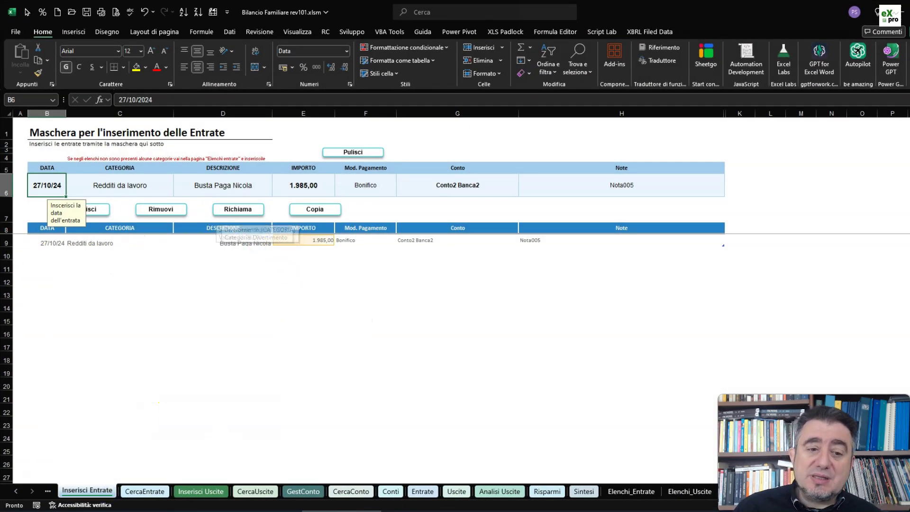
- Go to the Inserisci Uscite sheet with its list of sample expenses
click(201, 491)
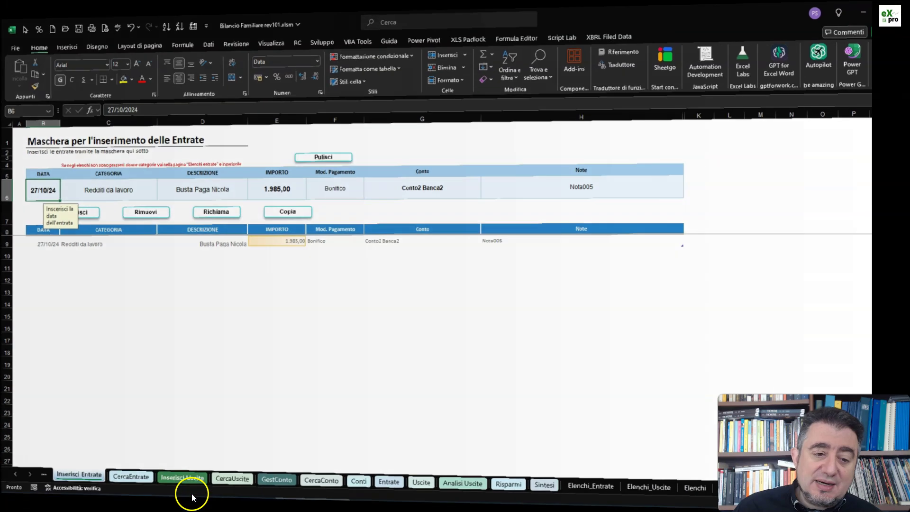